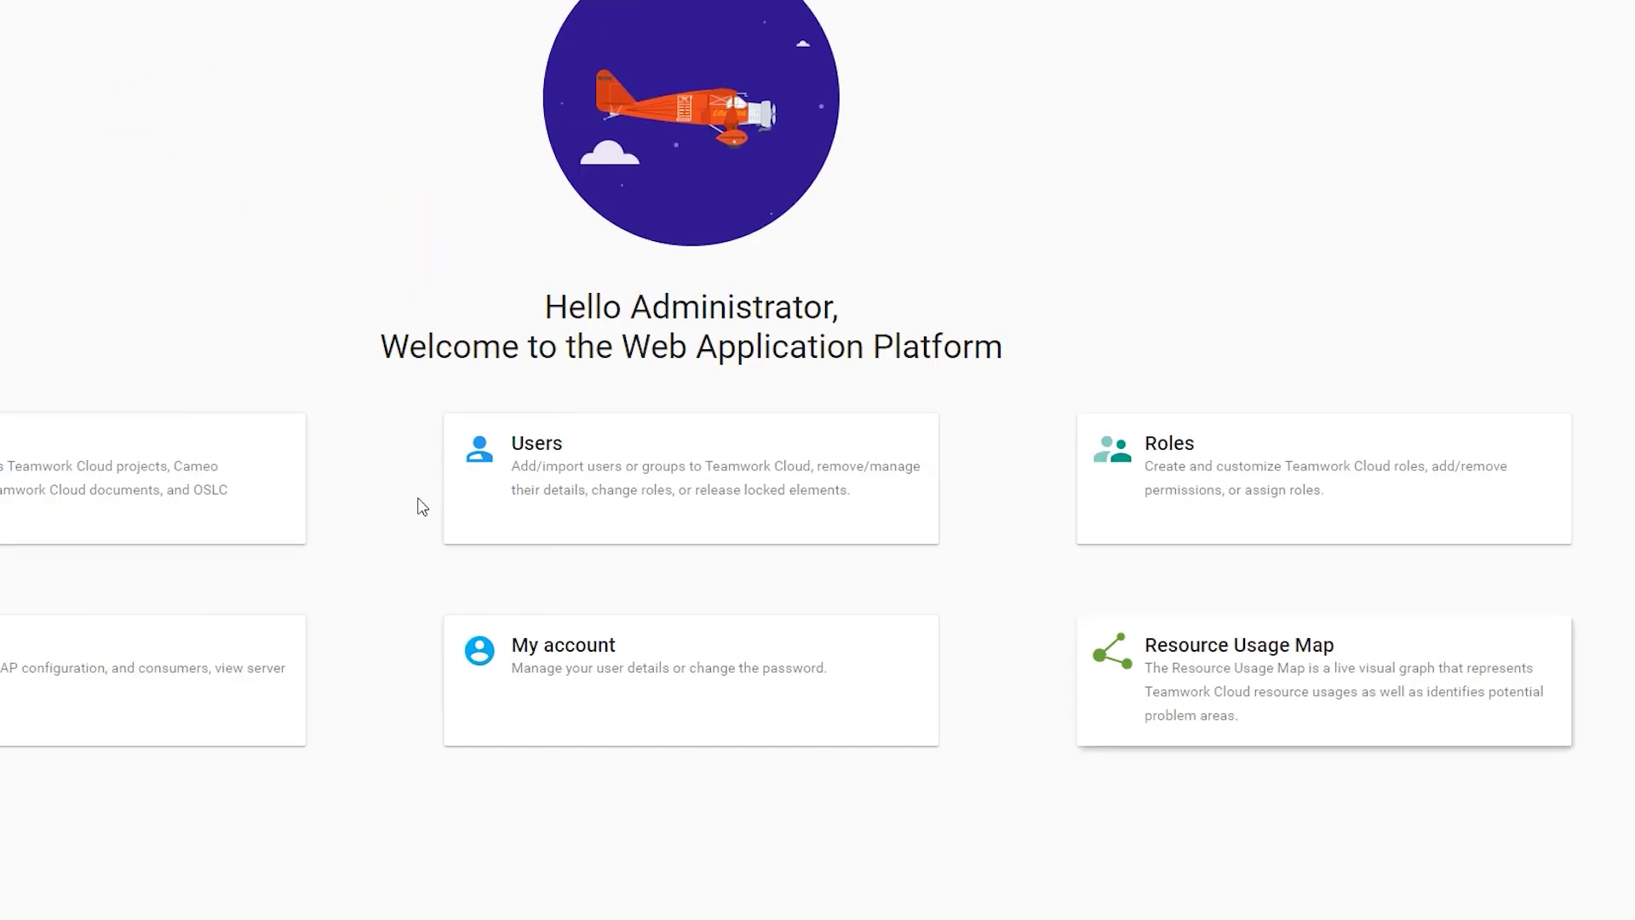
- From the Resources card, open the Distiller Model category and show the Cooling Unit row's actions
click(338, 526)
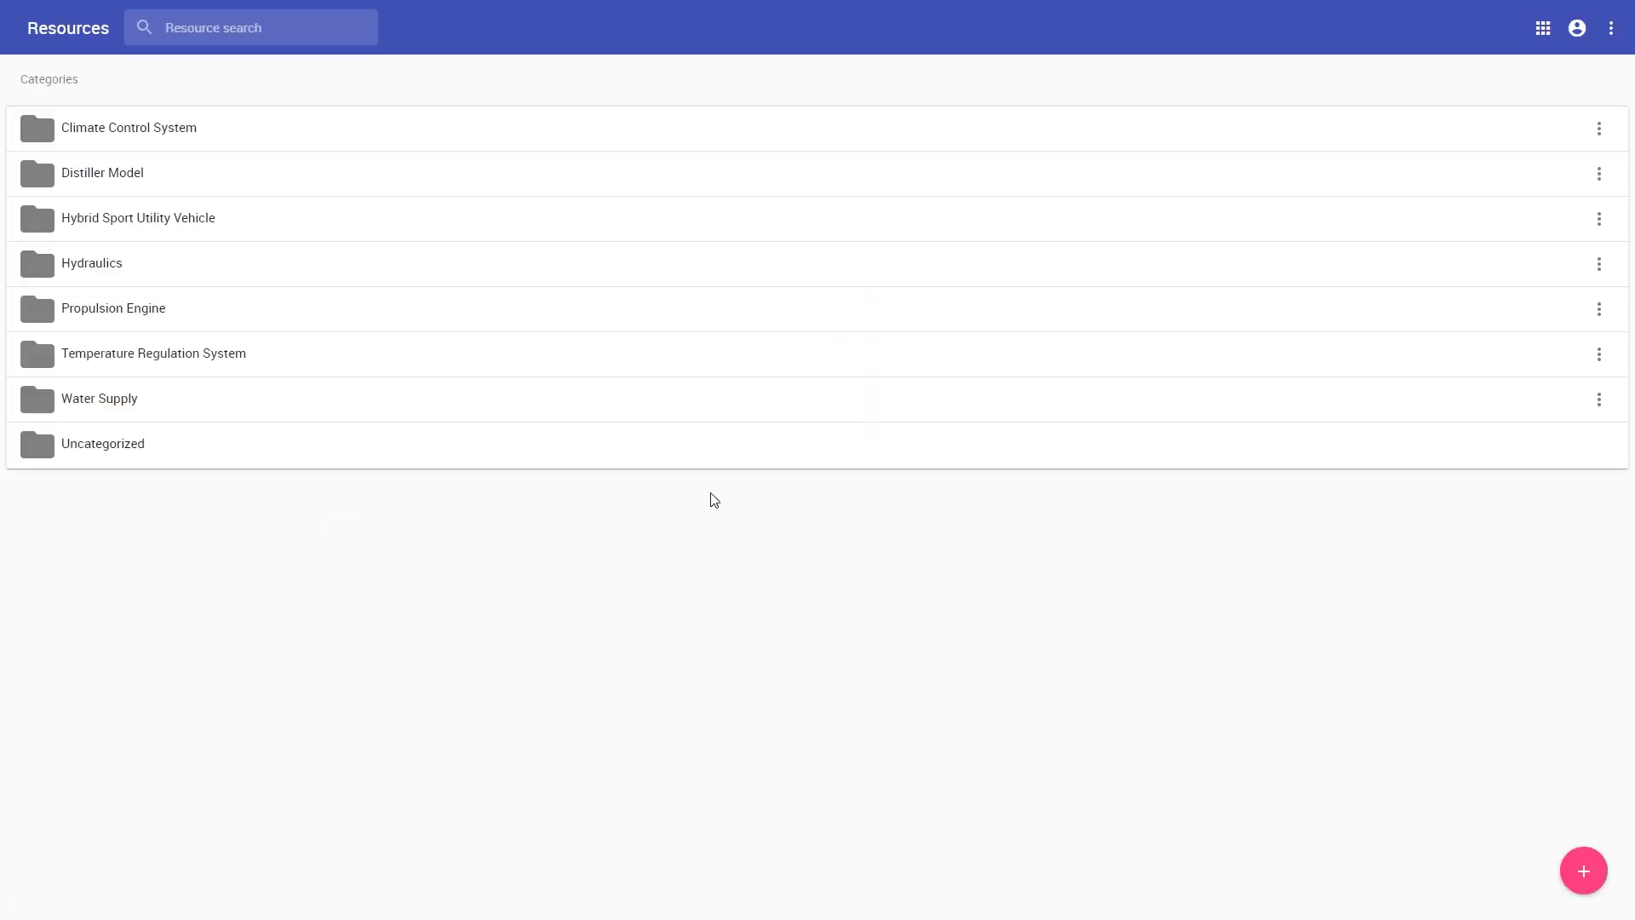
click(1597, 174)
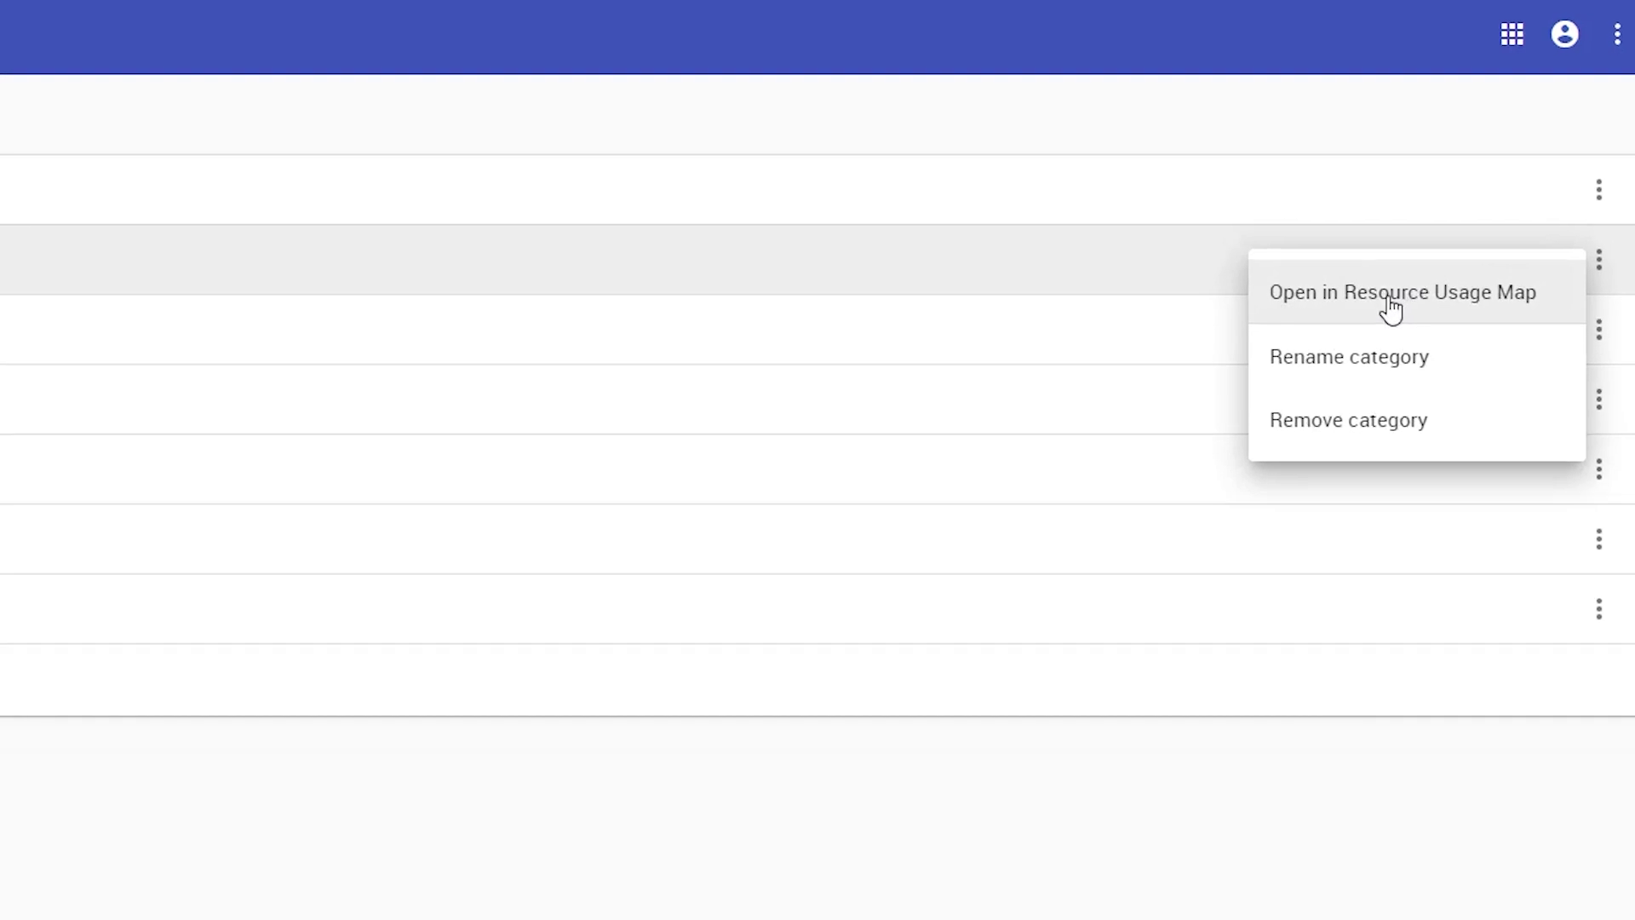
click(425, 182)
click(373, 180)
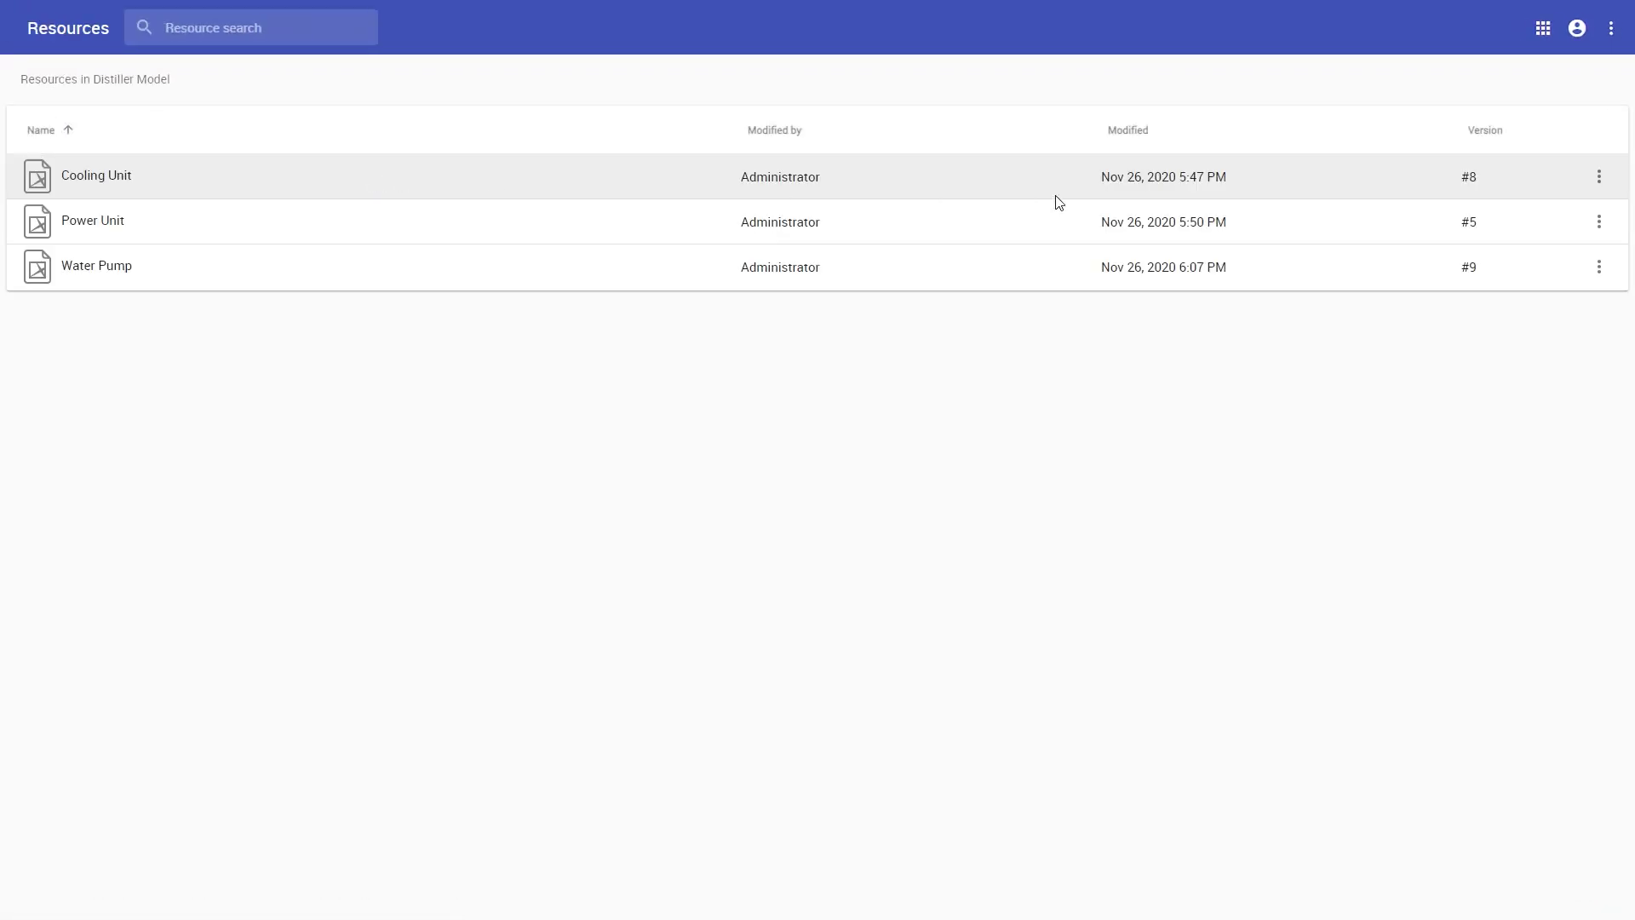
click(1597, 177)
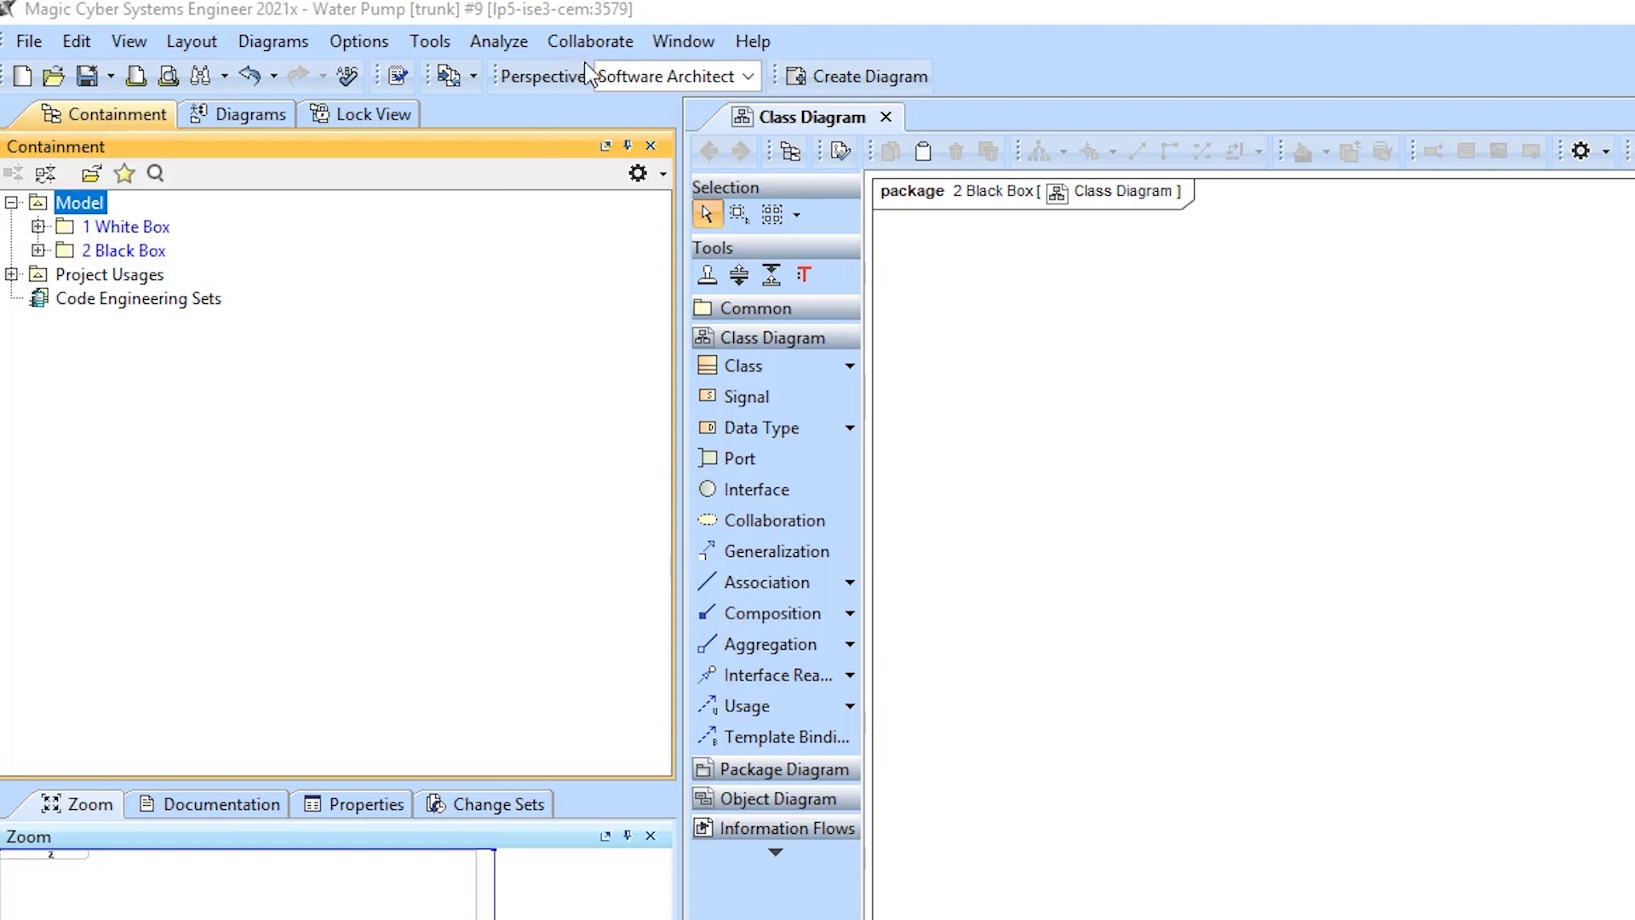
- Review Water Pump's Collaborate menu commands, then return to the Web Application Platform home page
click(363, 29)
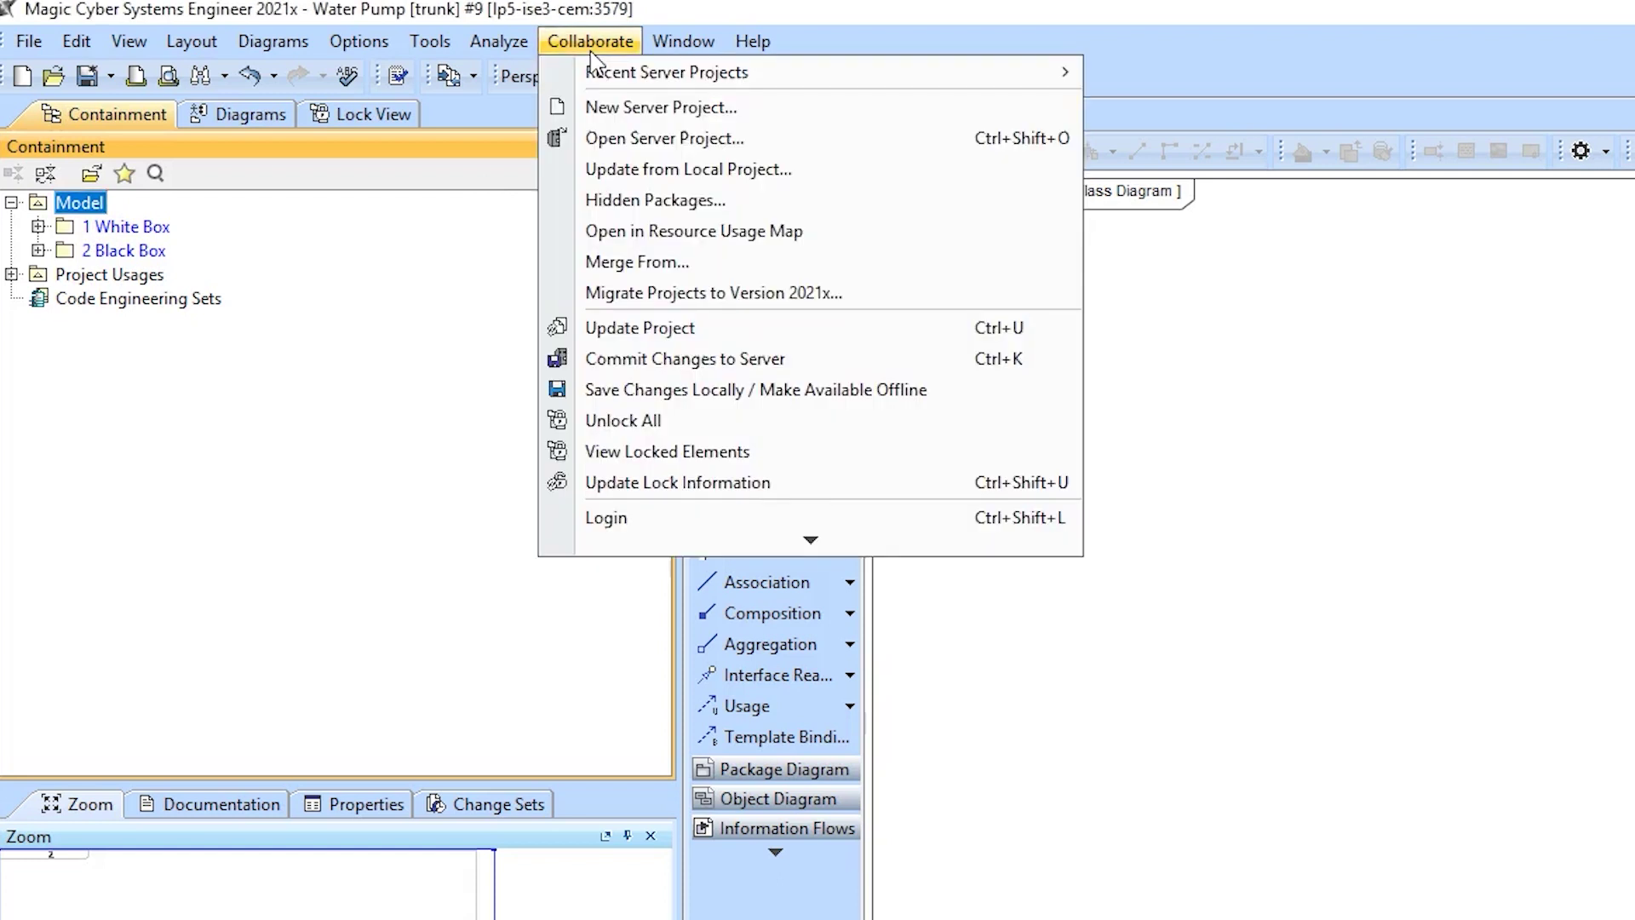
click(678, 230)
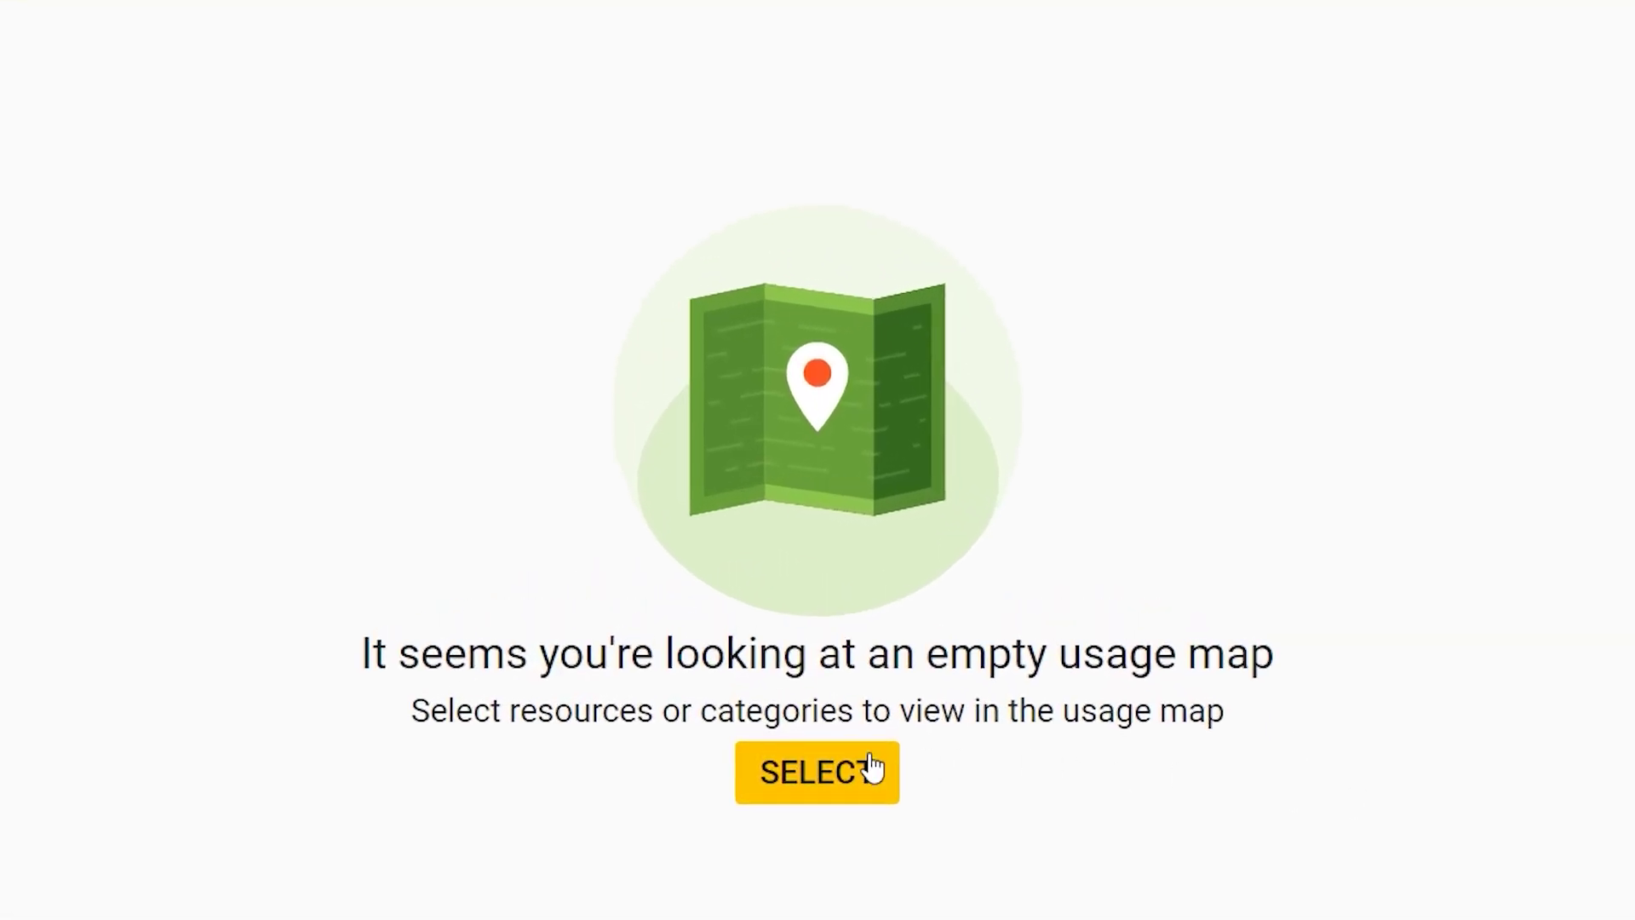
- Select all 11 repository resources in the resource dialog and generate the usage map
click(873, 769)
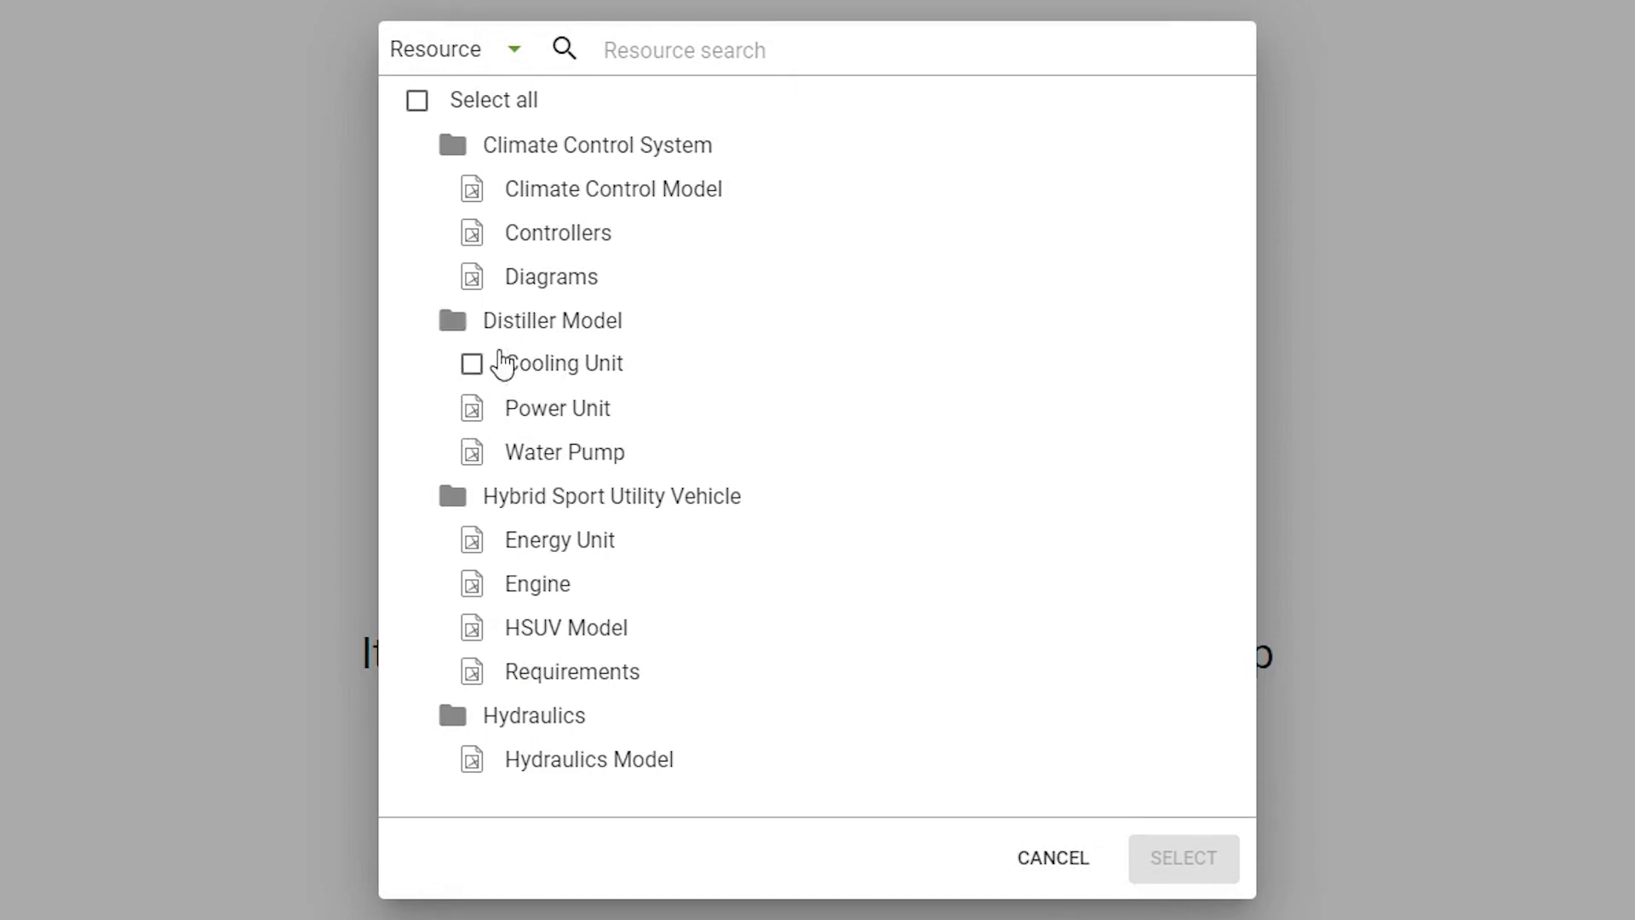
click(524, 370)
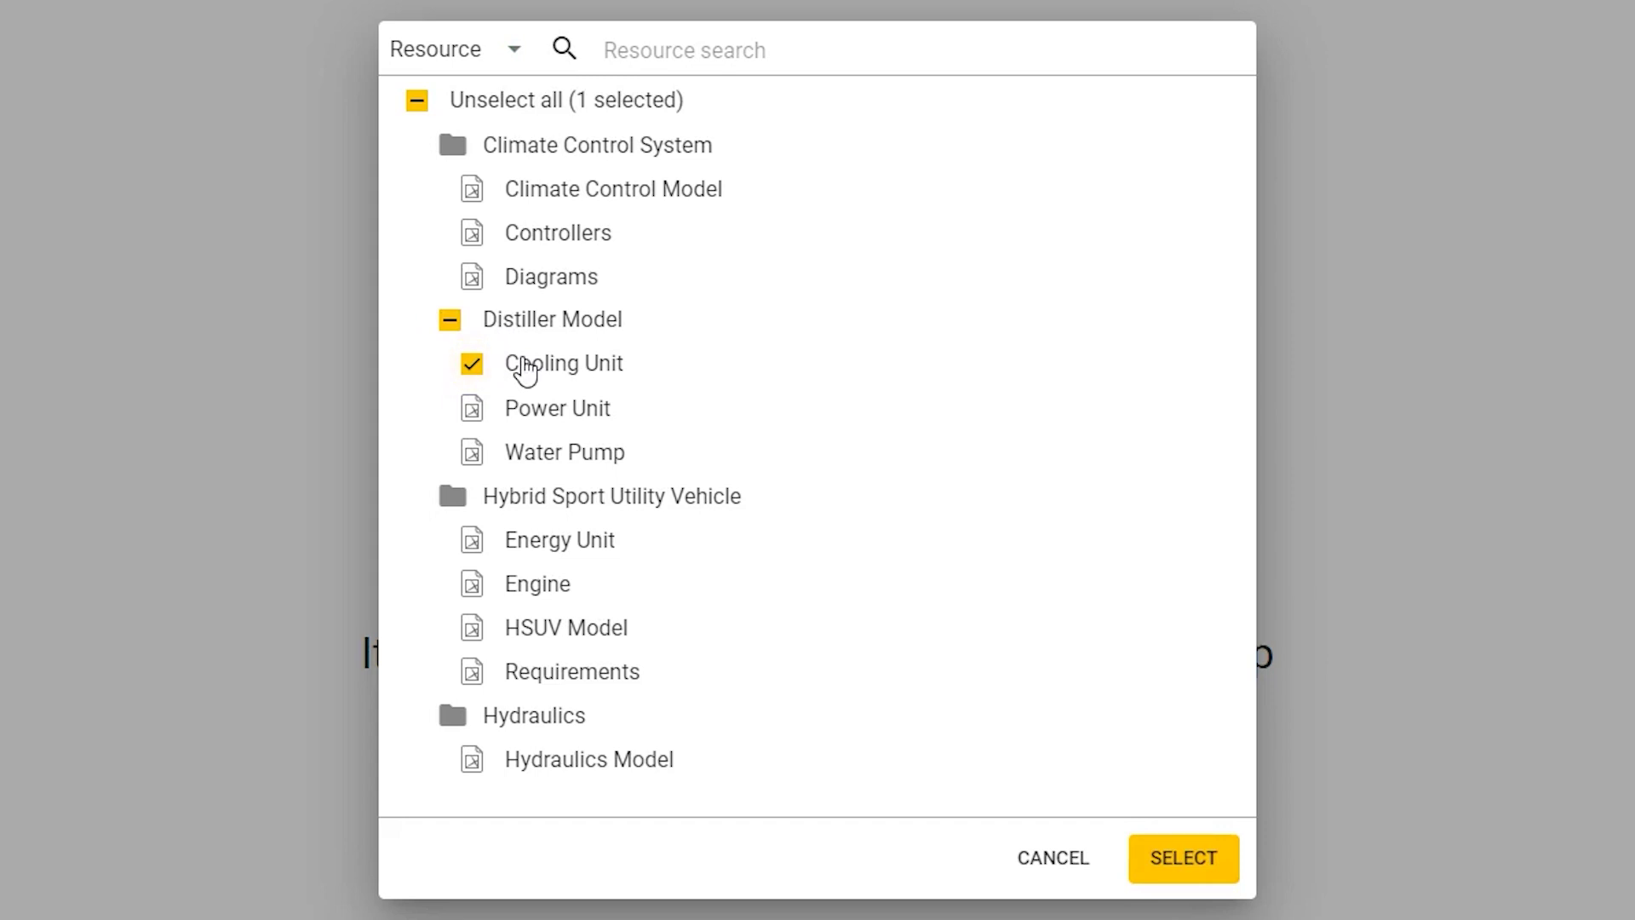
click(521, 412)
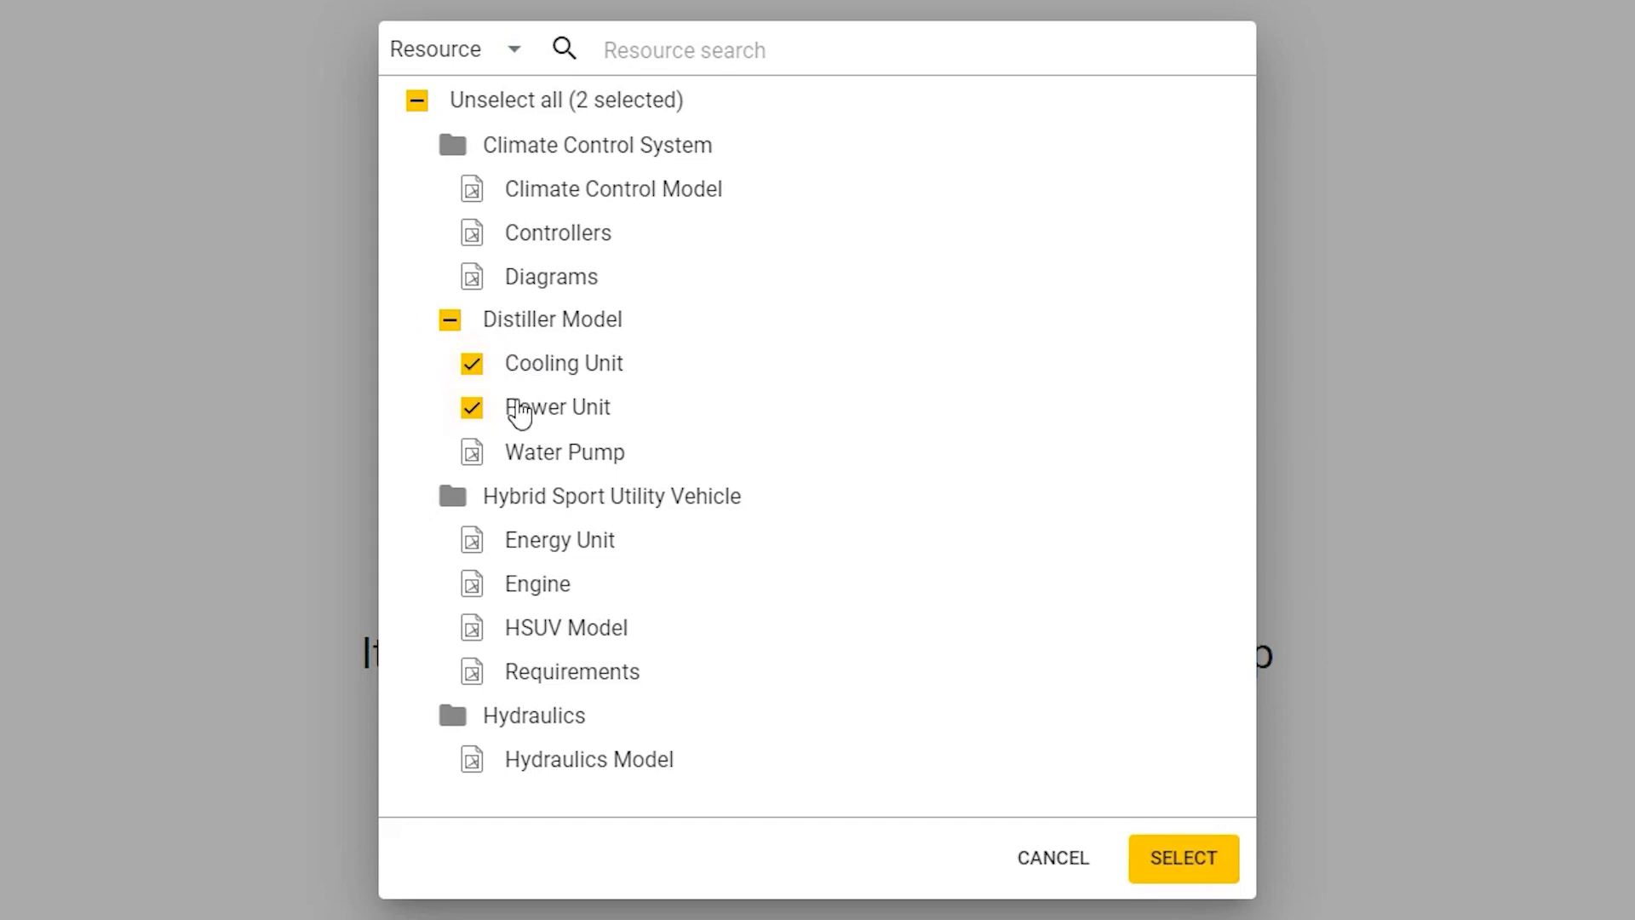
click(451, 323)
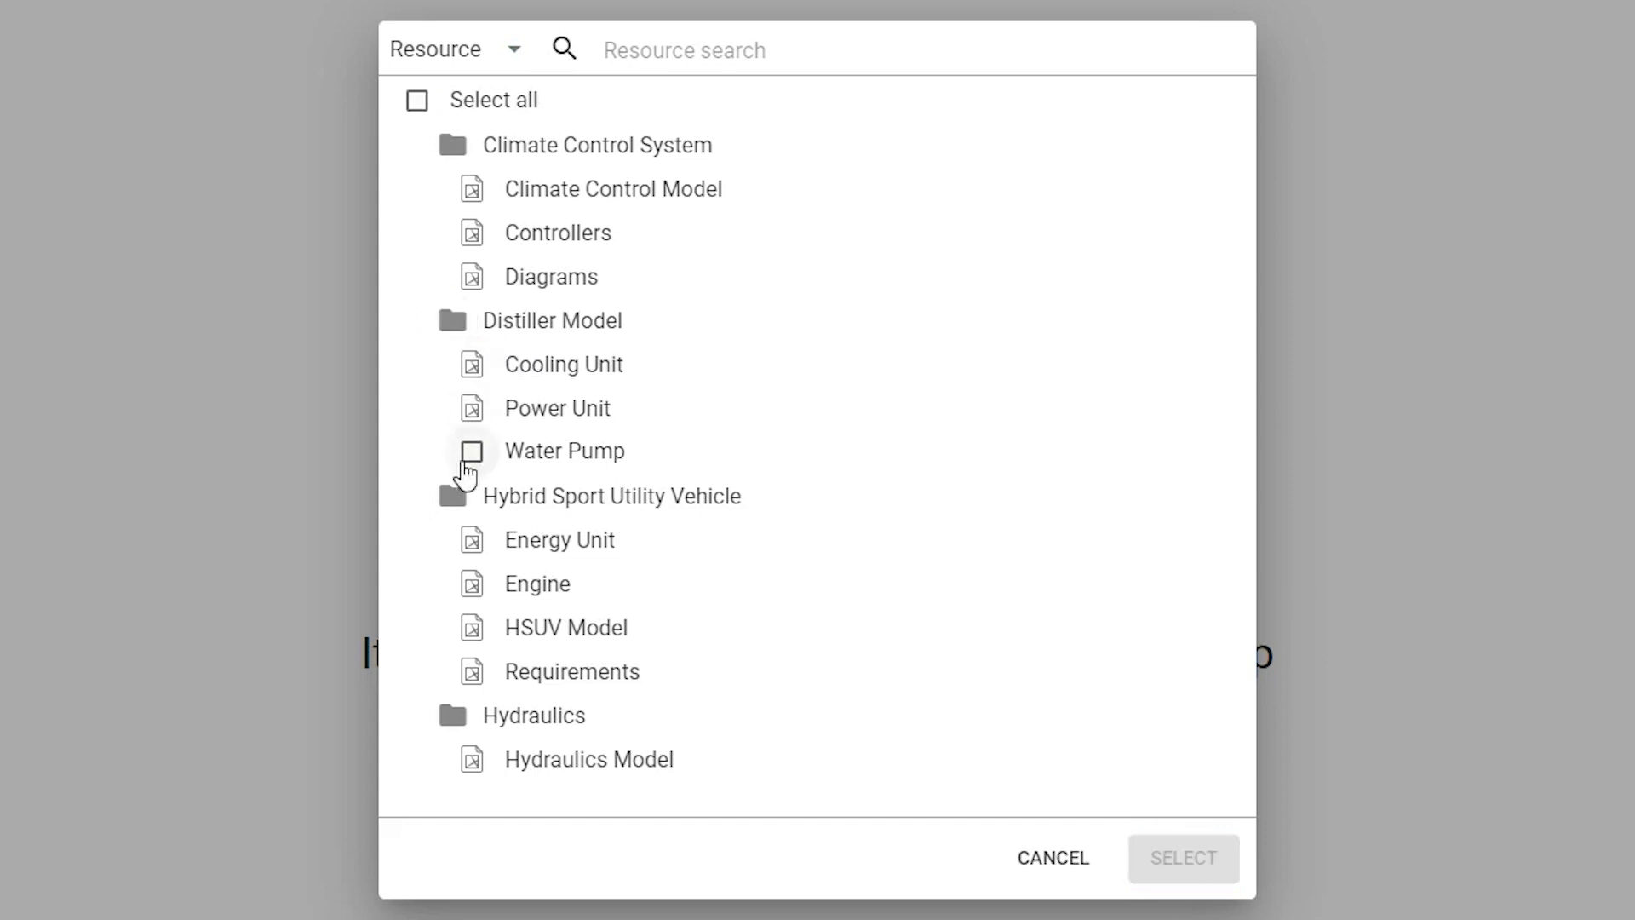
click(451, 498)
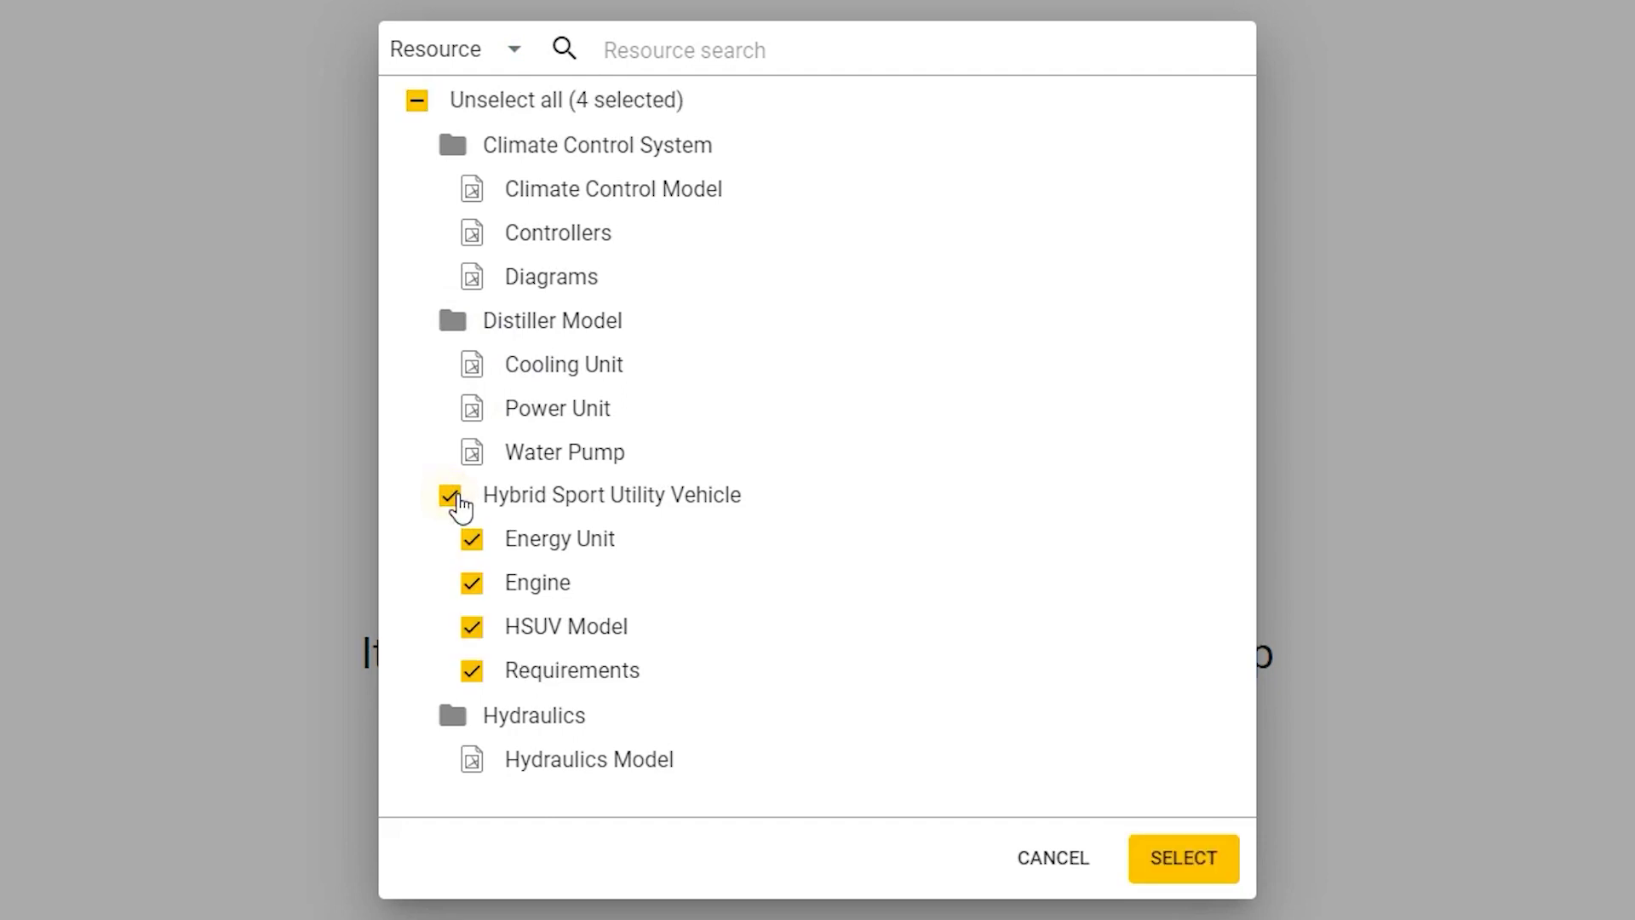
click(455, 501)
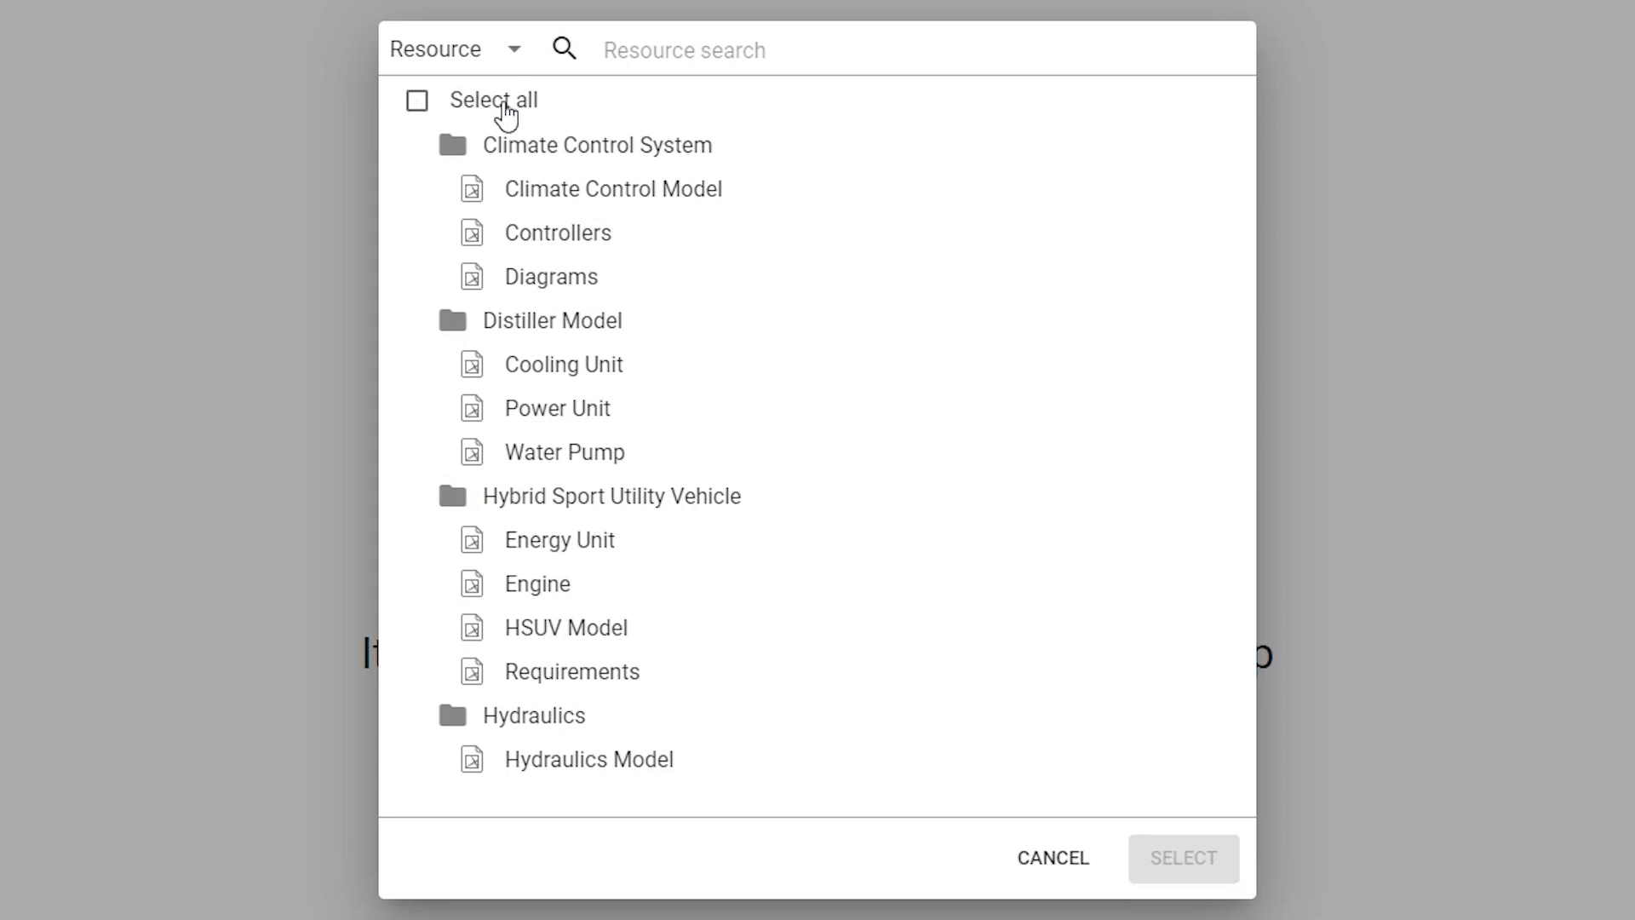
click(417, 102)
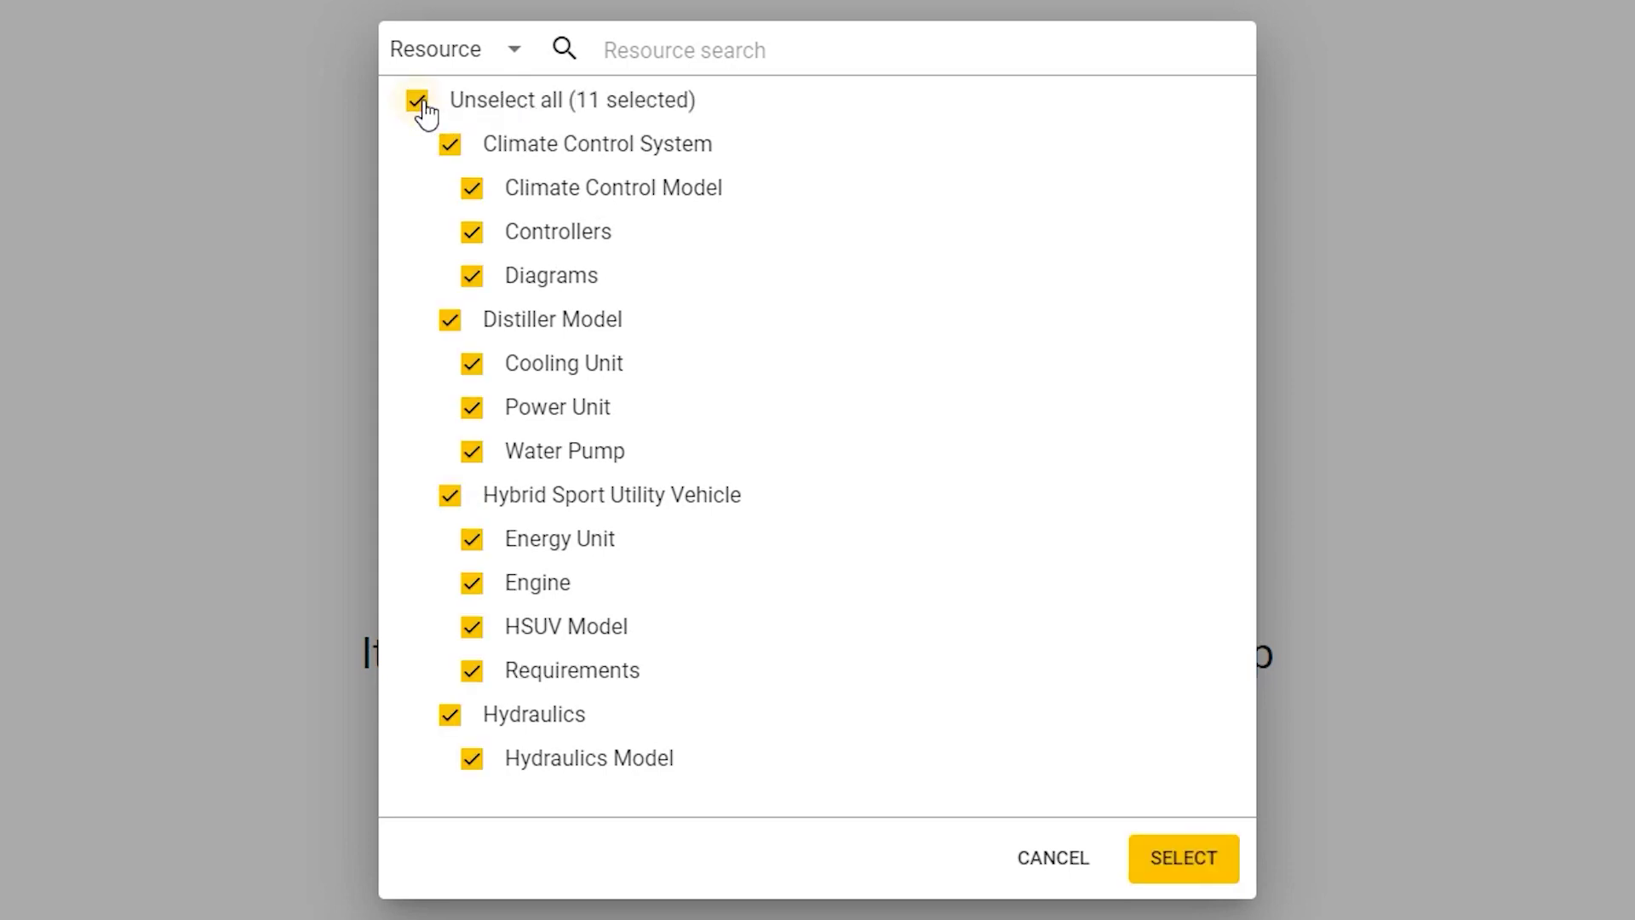
click(1183, 858)
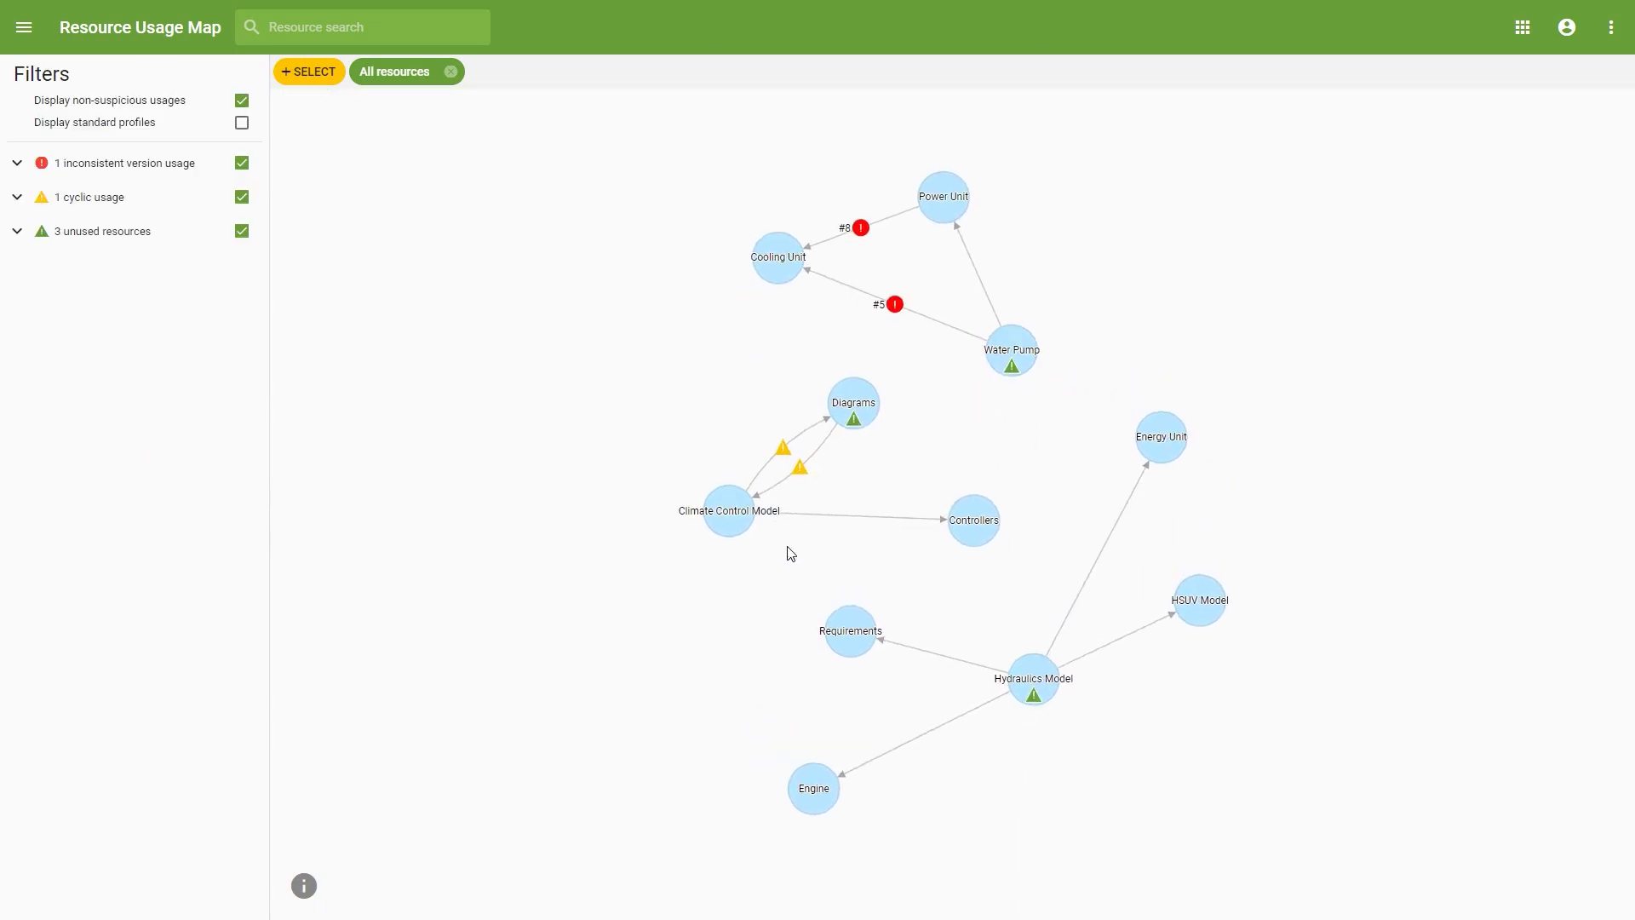
- Show Climate Control Model's details: uses 15 resources, used only by Diagrams #2
click(741, 524)
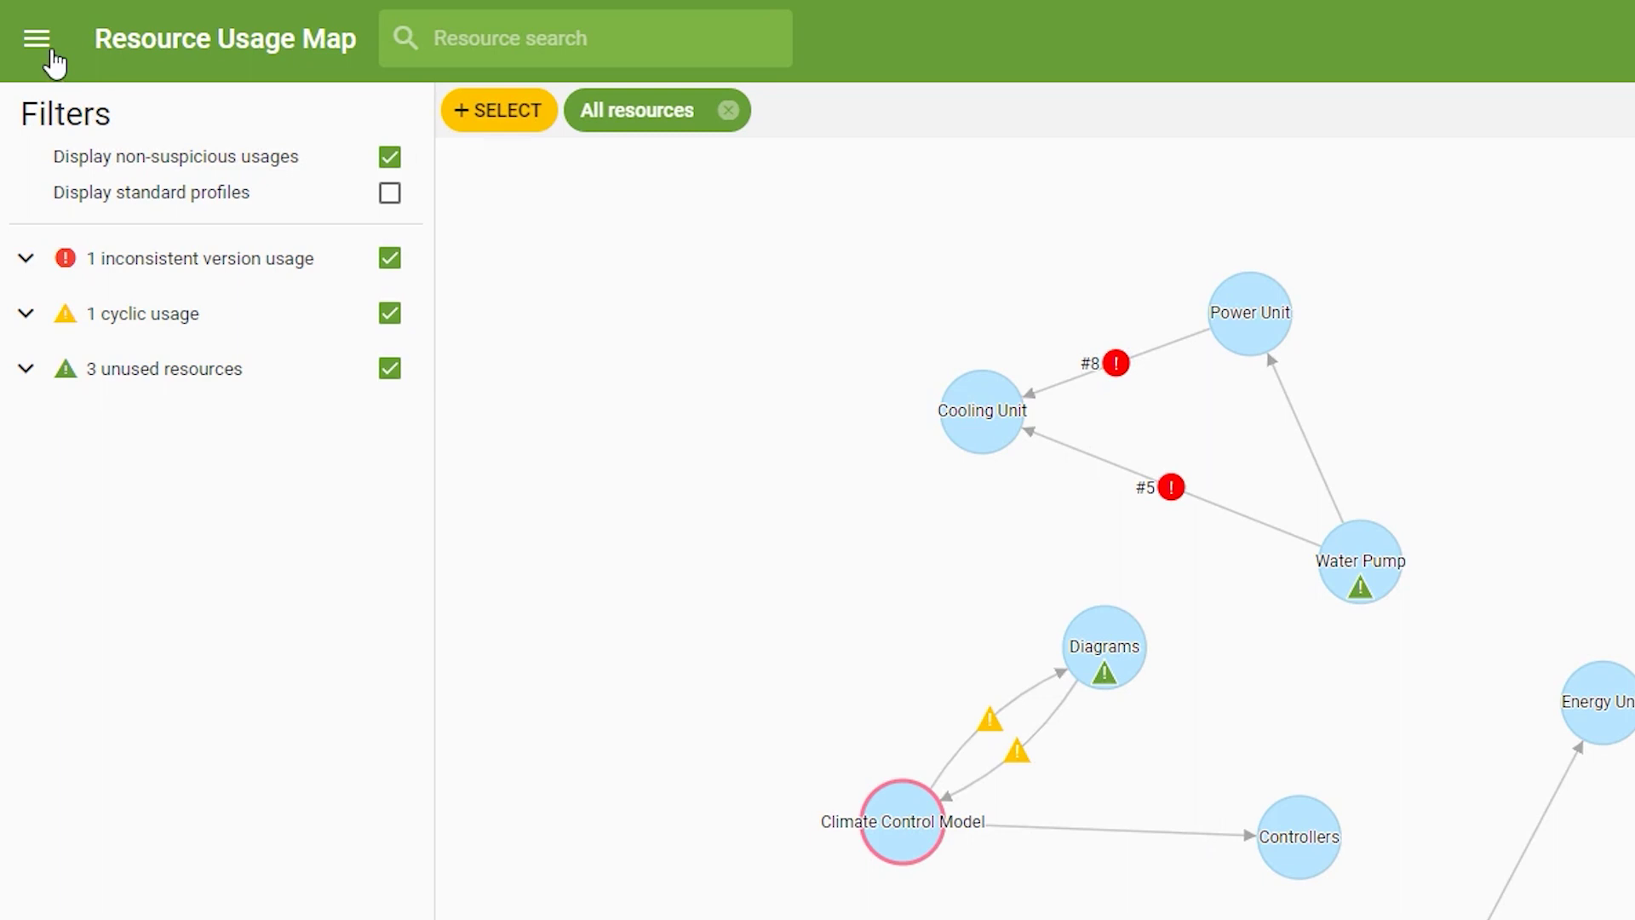
click(52, 61)
click(54, 62)
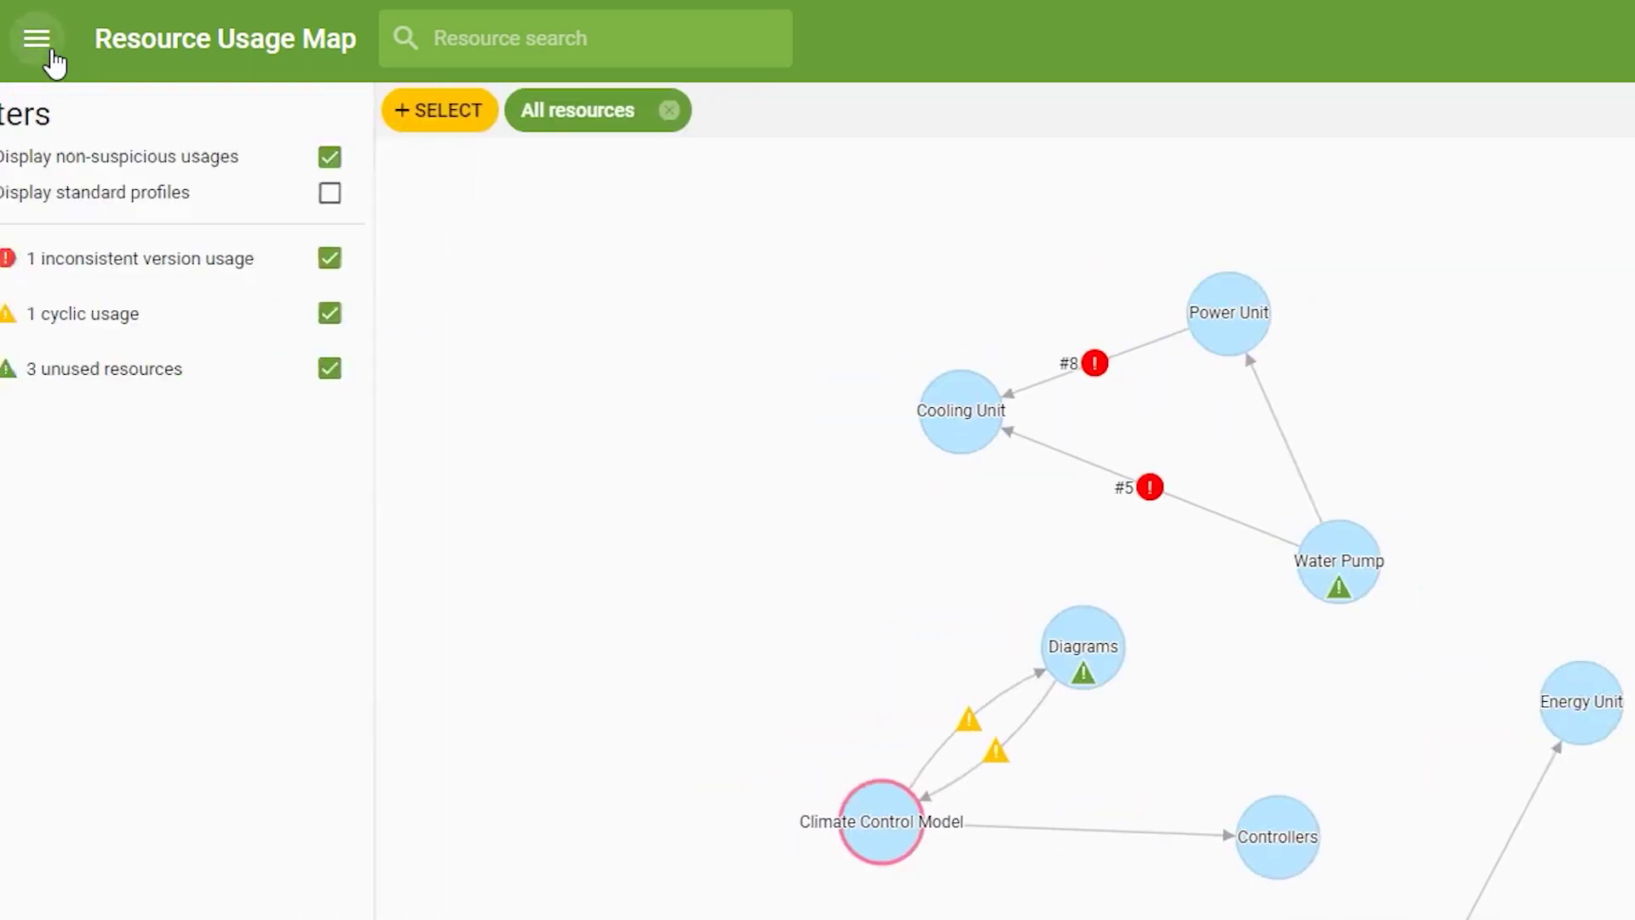
- Search the map for 'powe', locate Power Unit, and pan to the graph's lower part
click(406, 56)
text(powe)
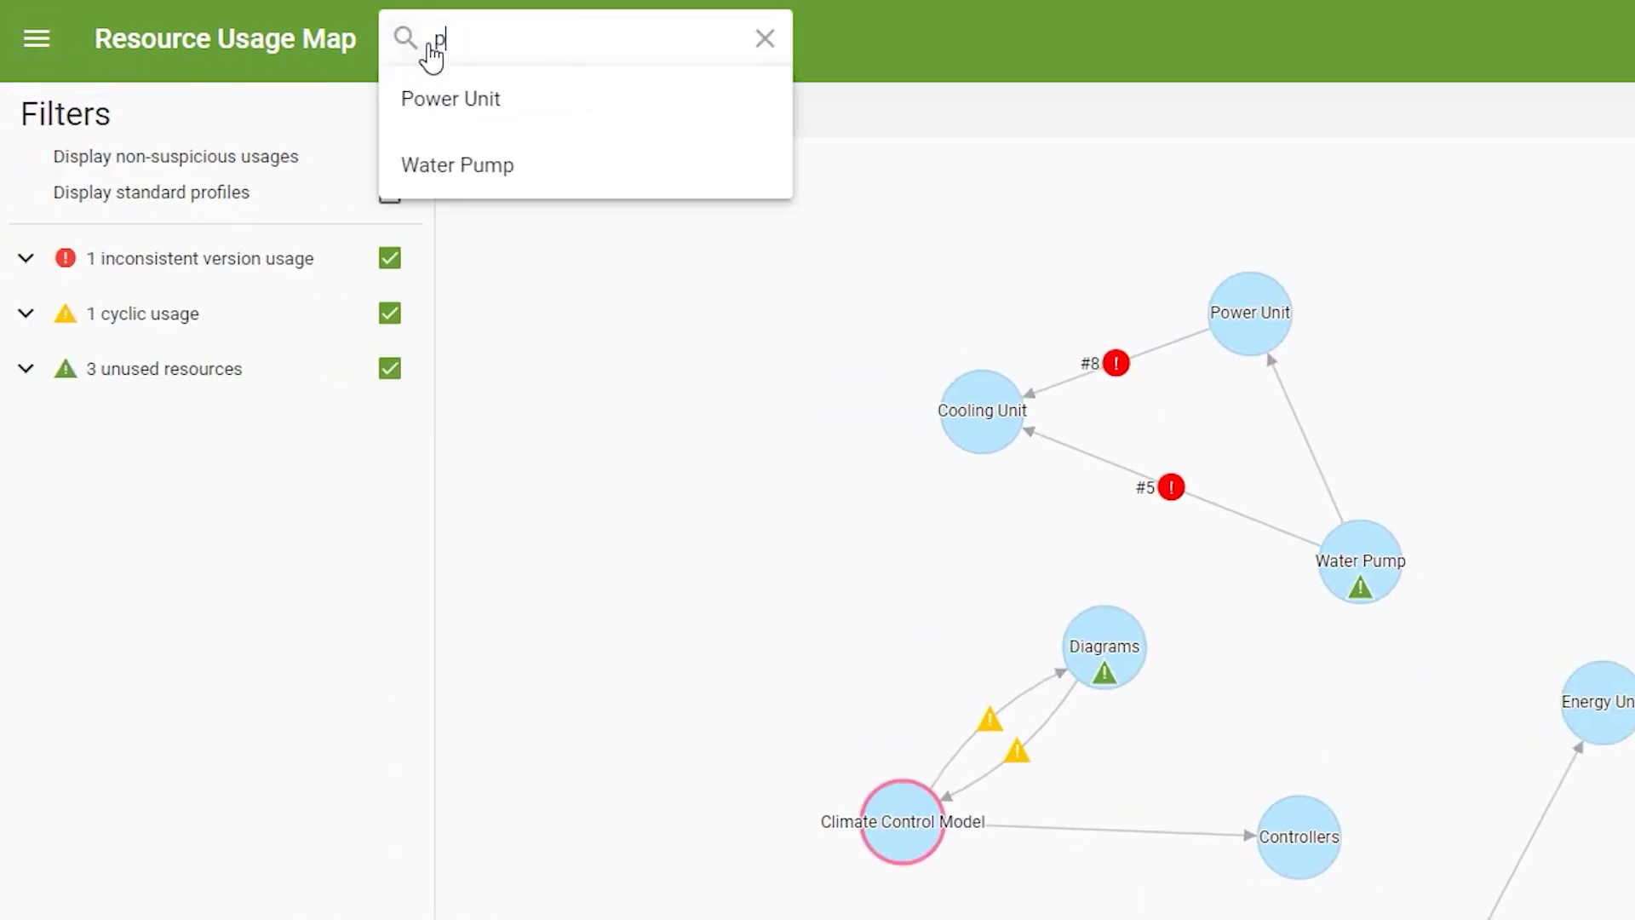
click(414, 79)
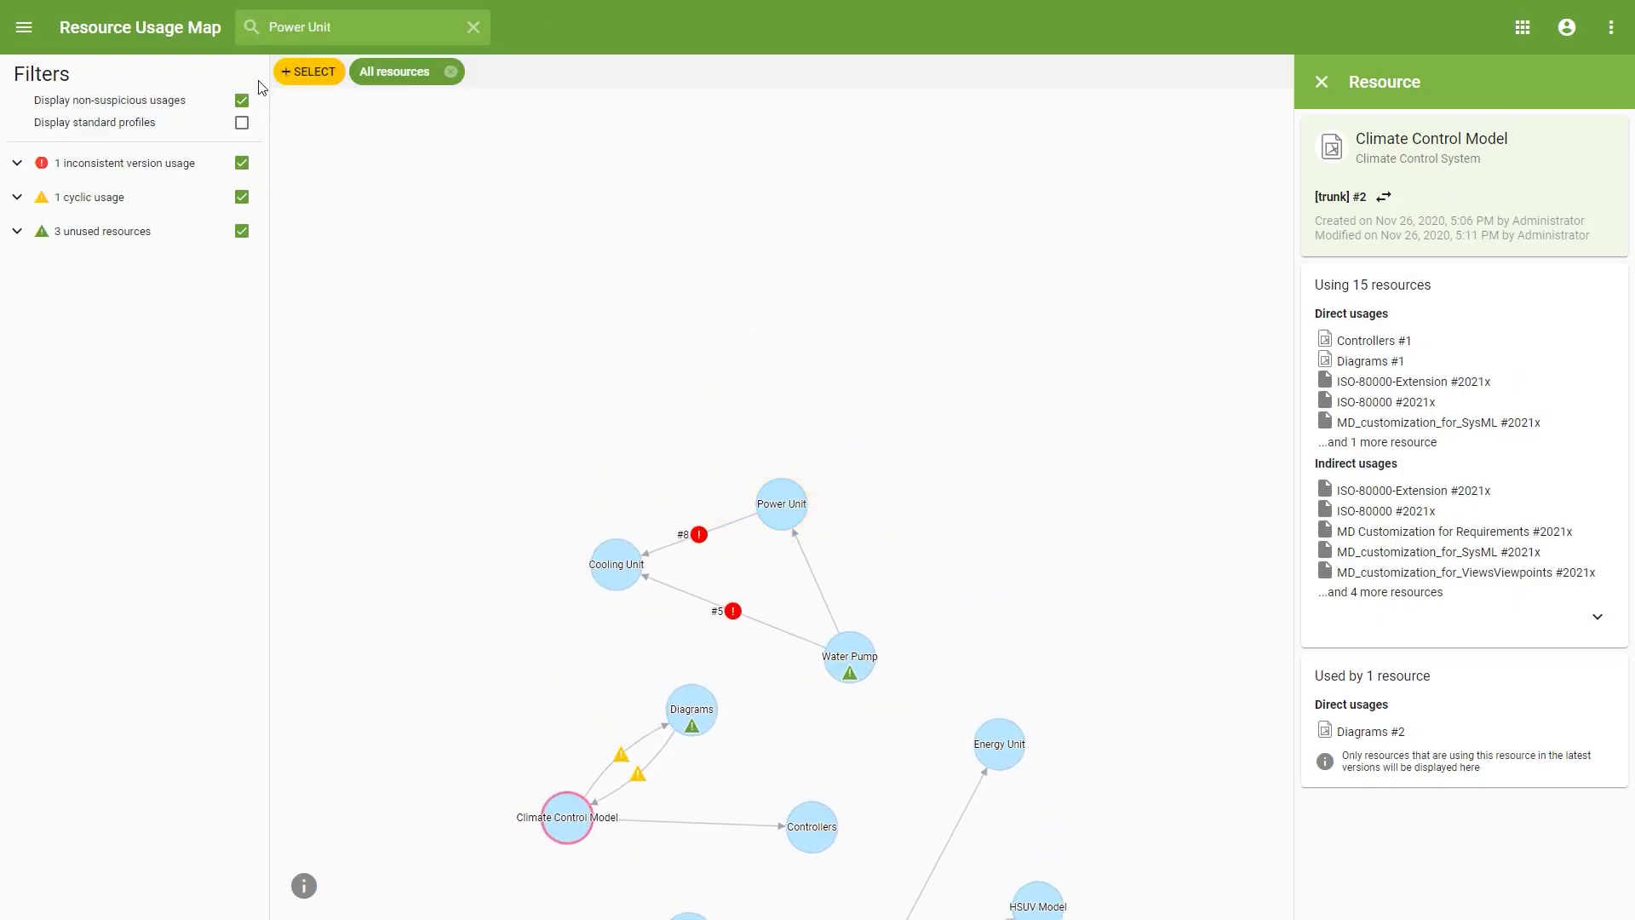
drag(484, 688, 499, 385)
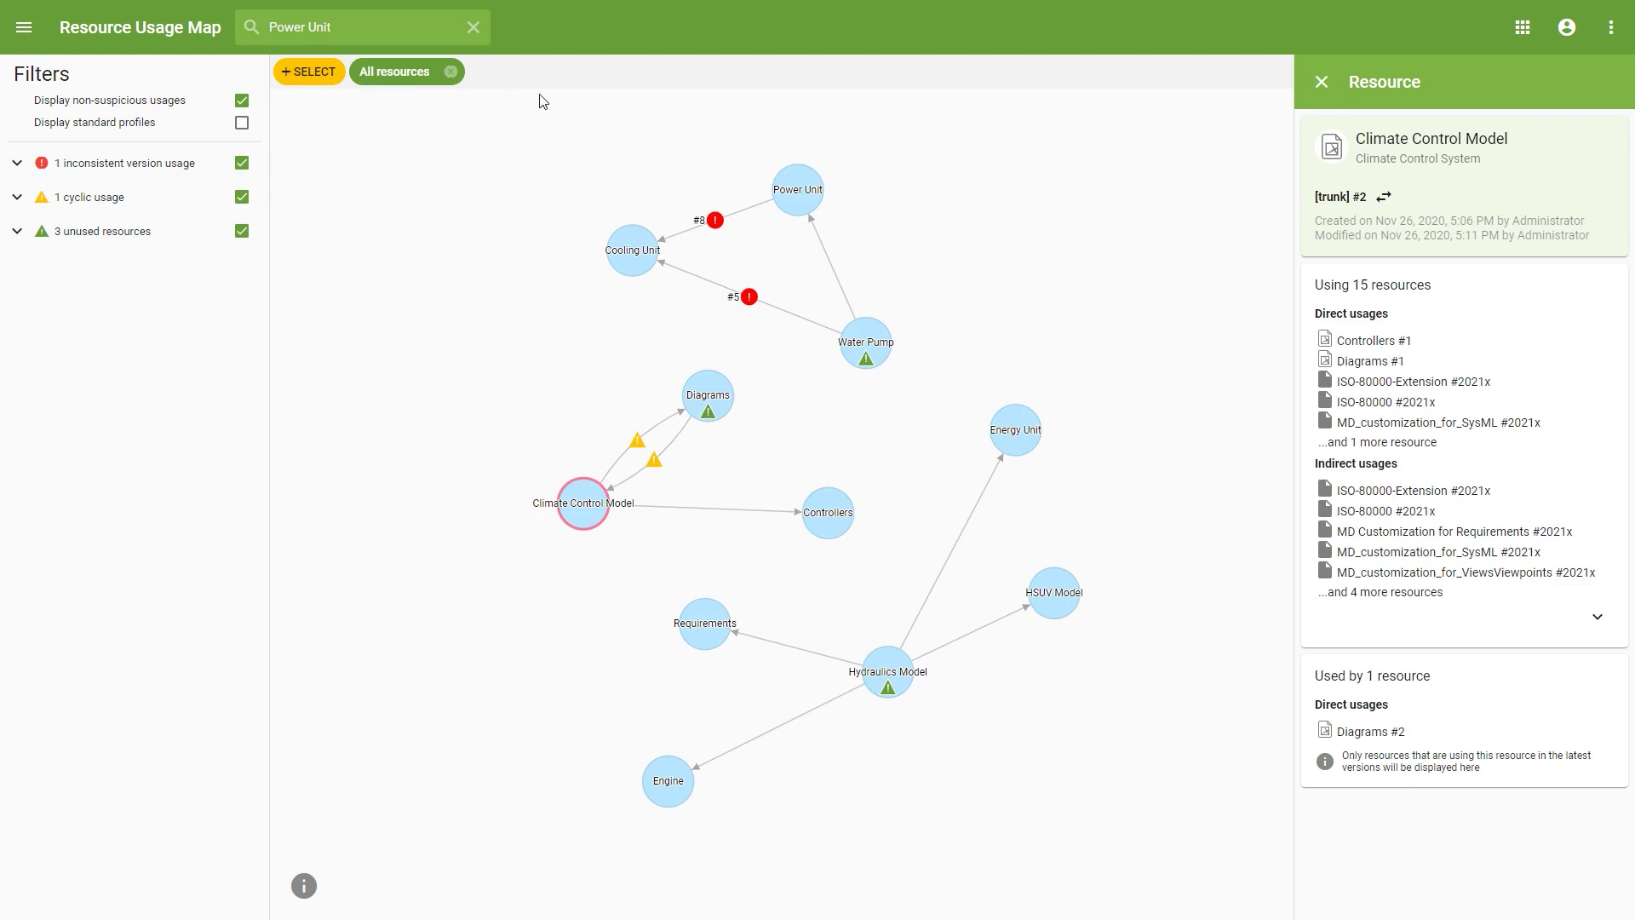
click(305, 77)
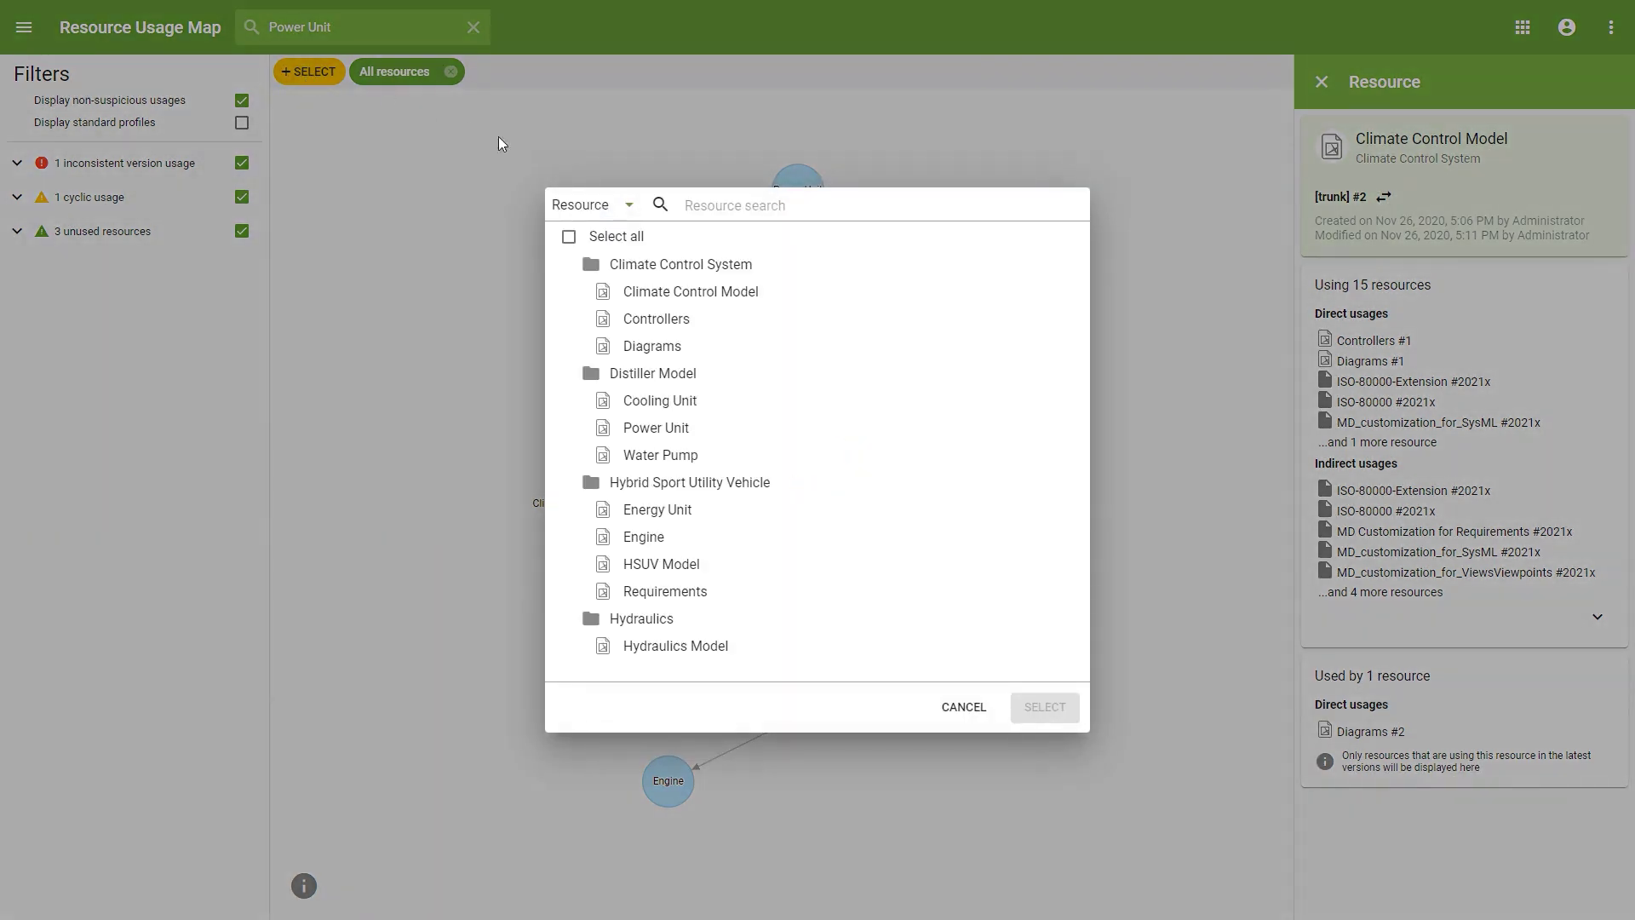
click(954, 706)
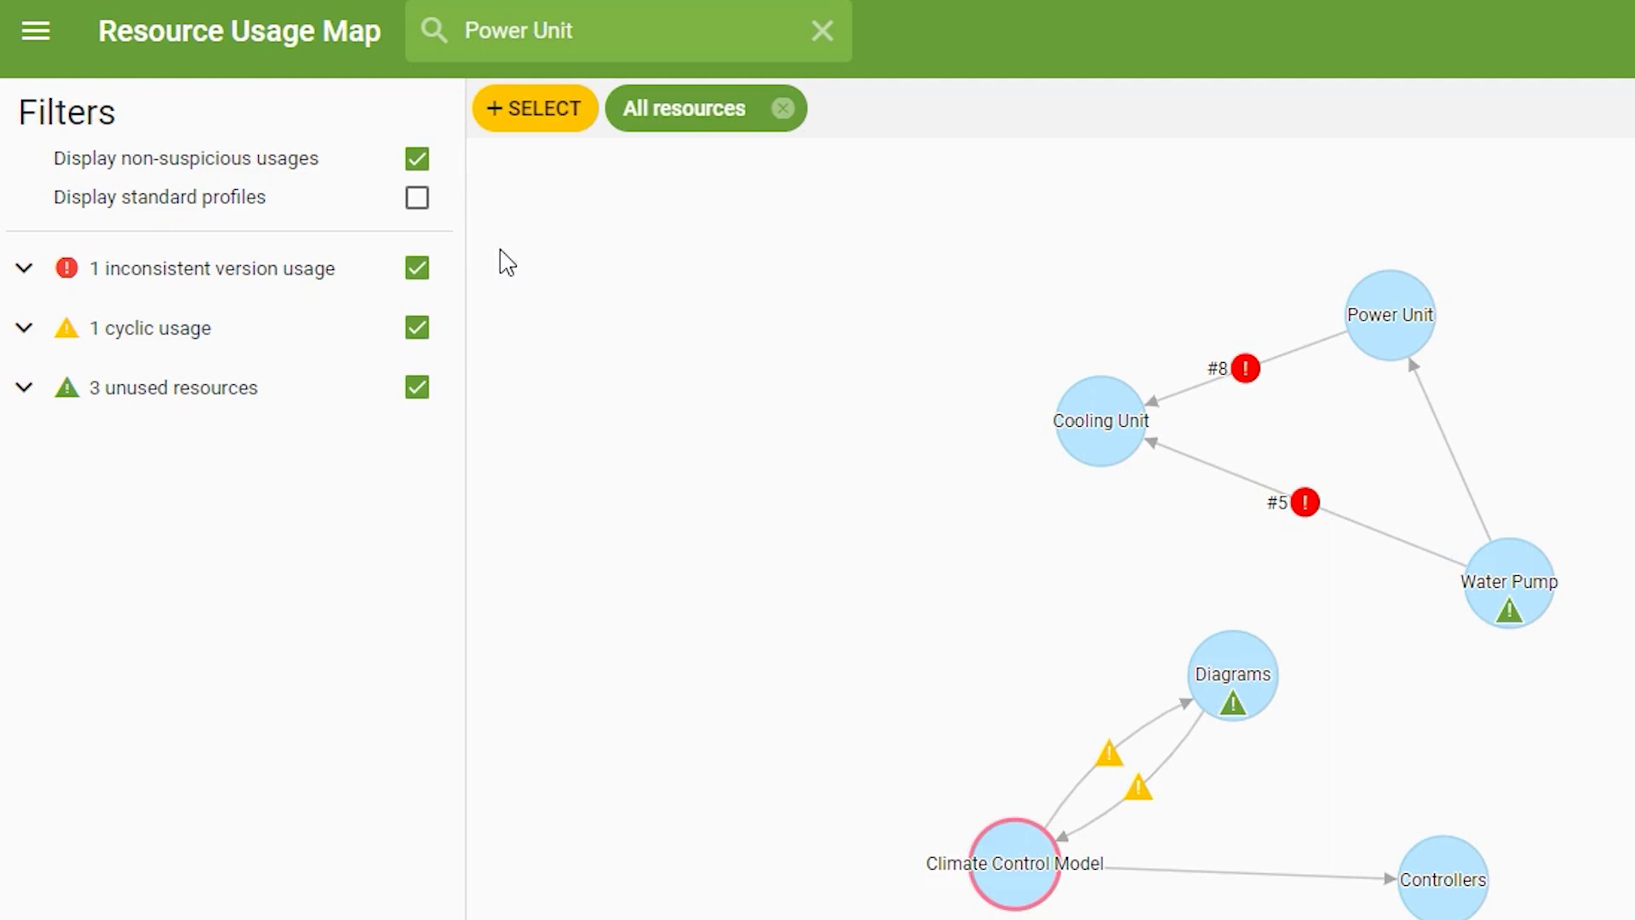
- Expand the inconsistent version usage, cyclic usage and 3 unused resources groups in Filters
click(28, 271)
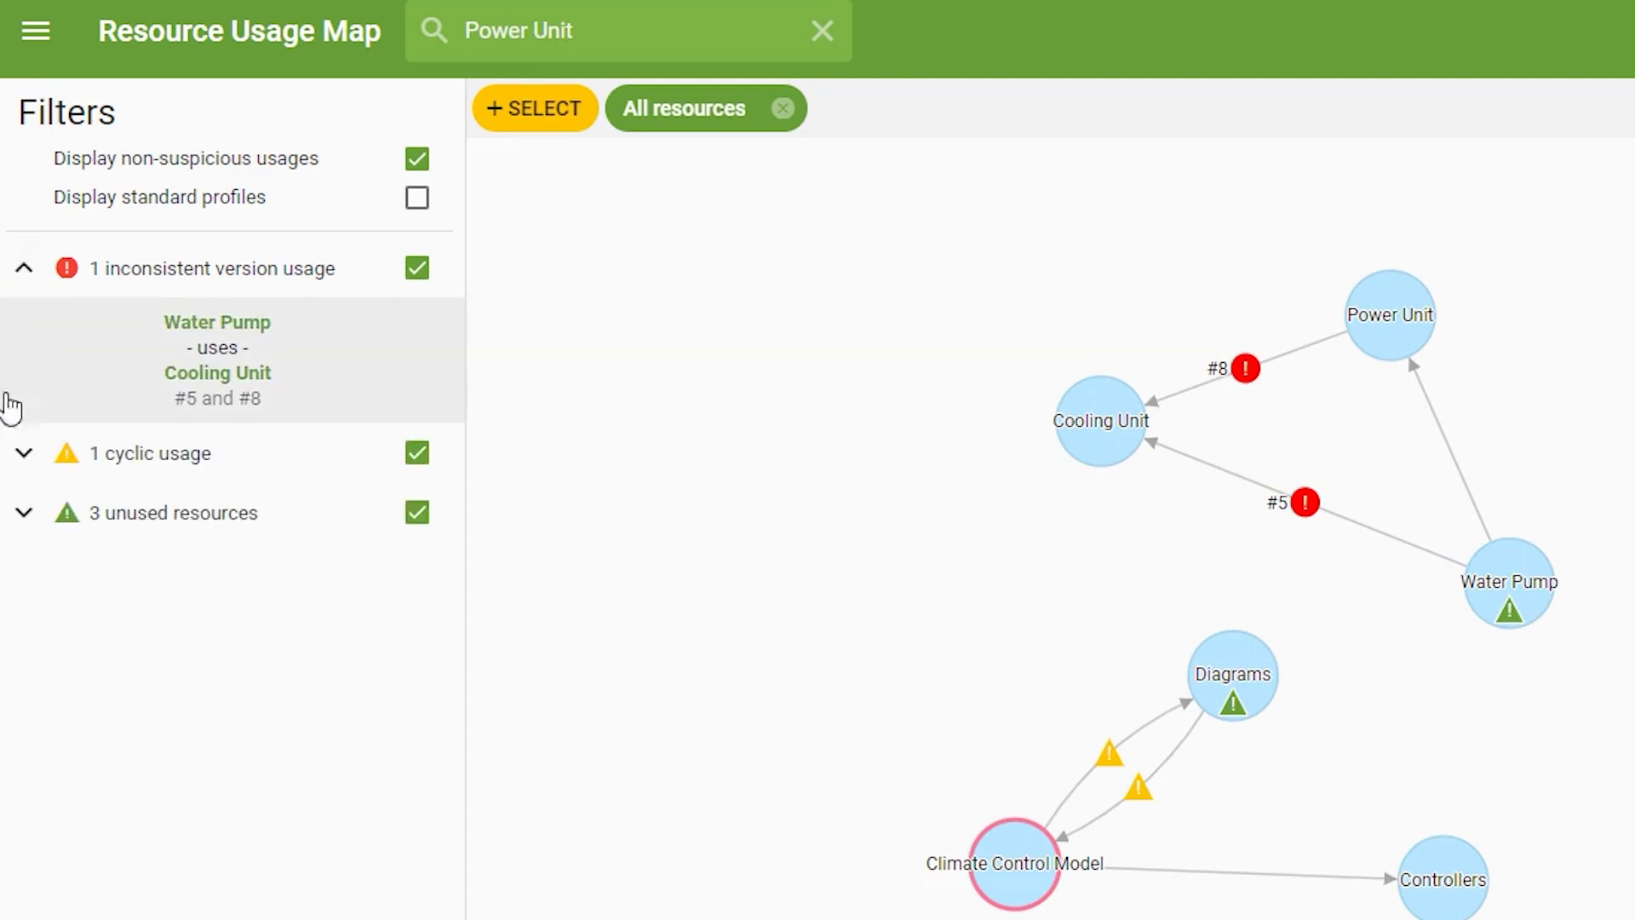
click(17, 464)
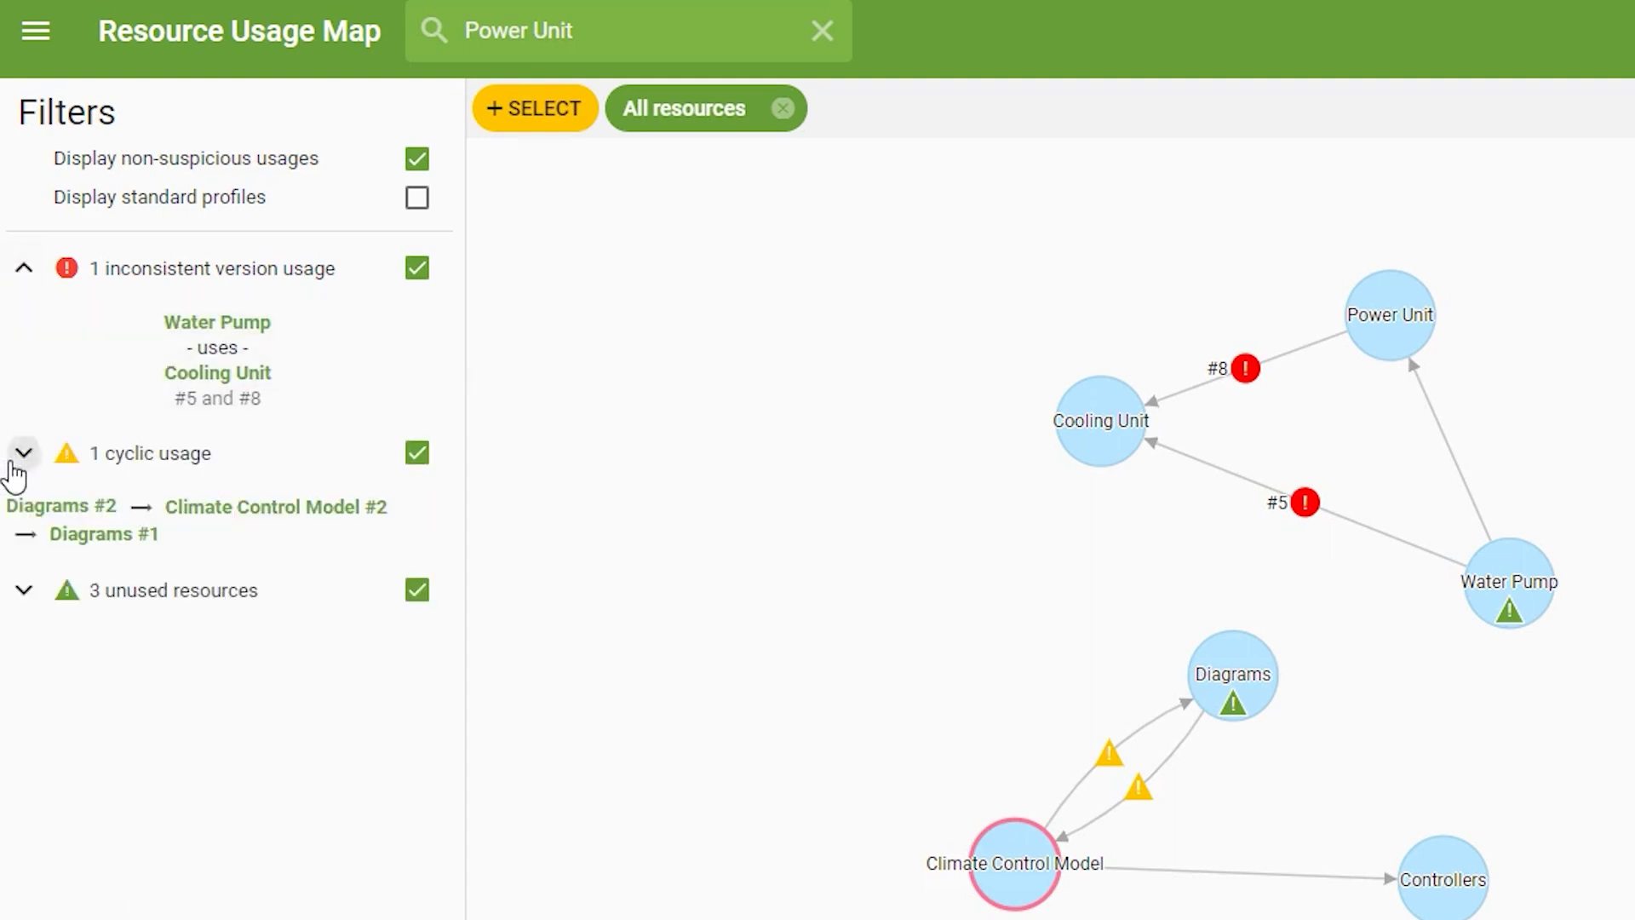
click(24, 596)
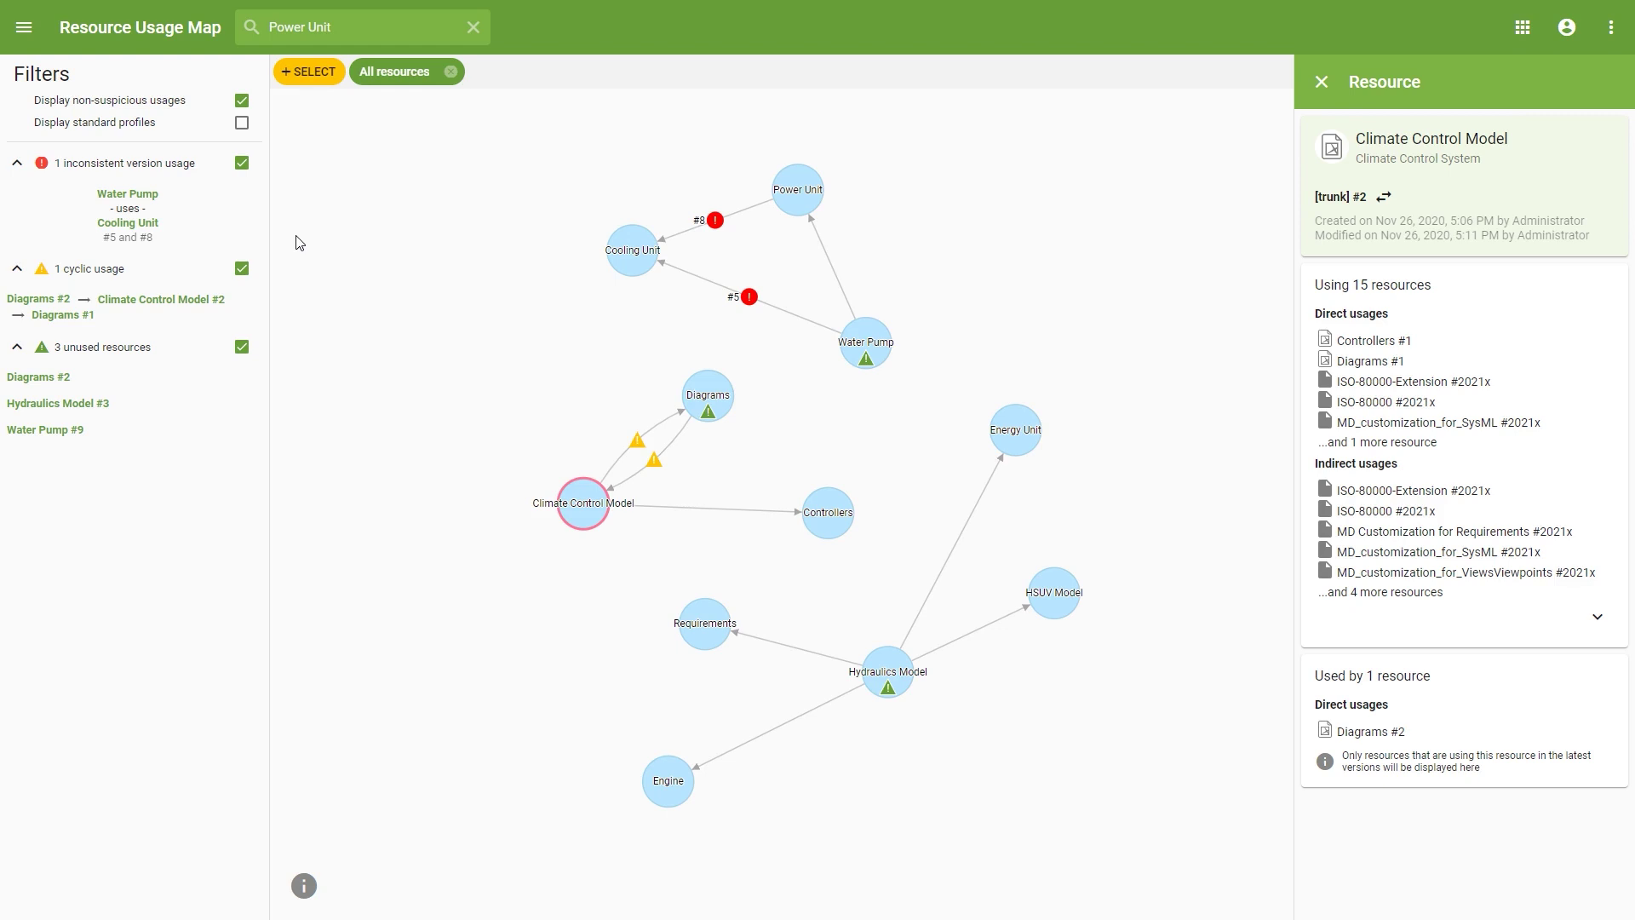
click(245, 270)
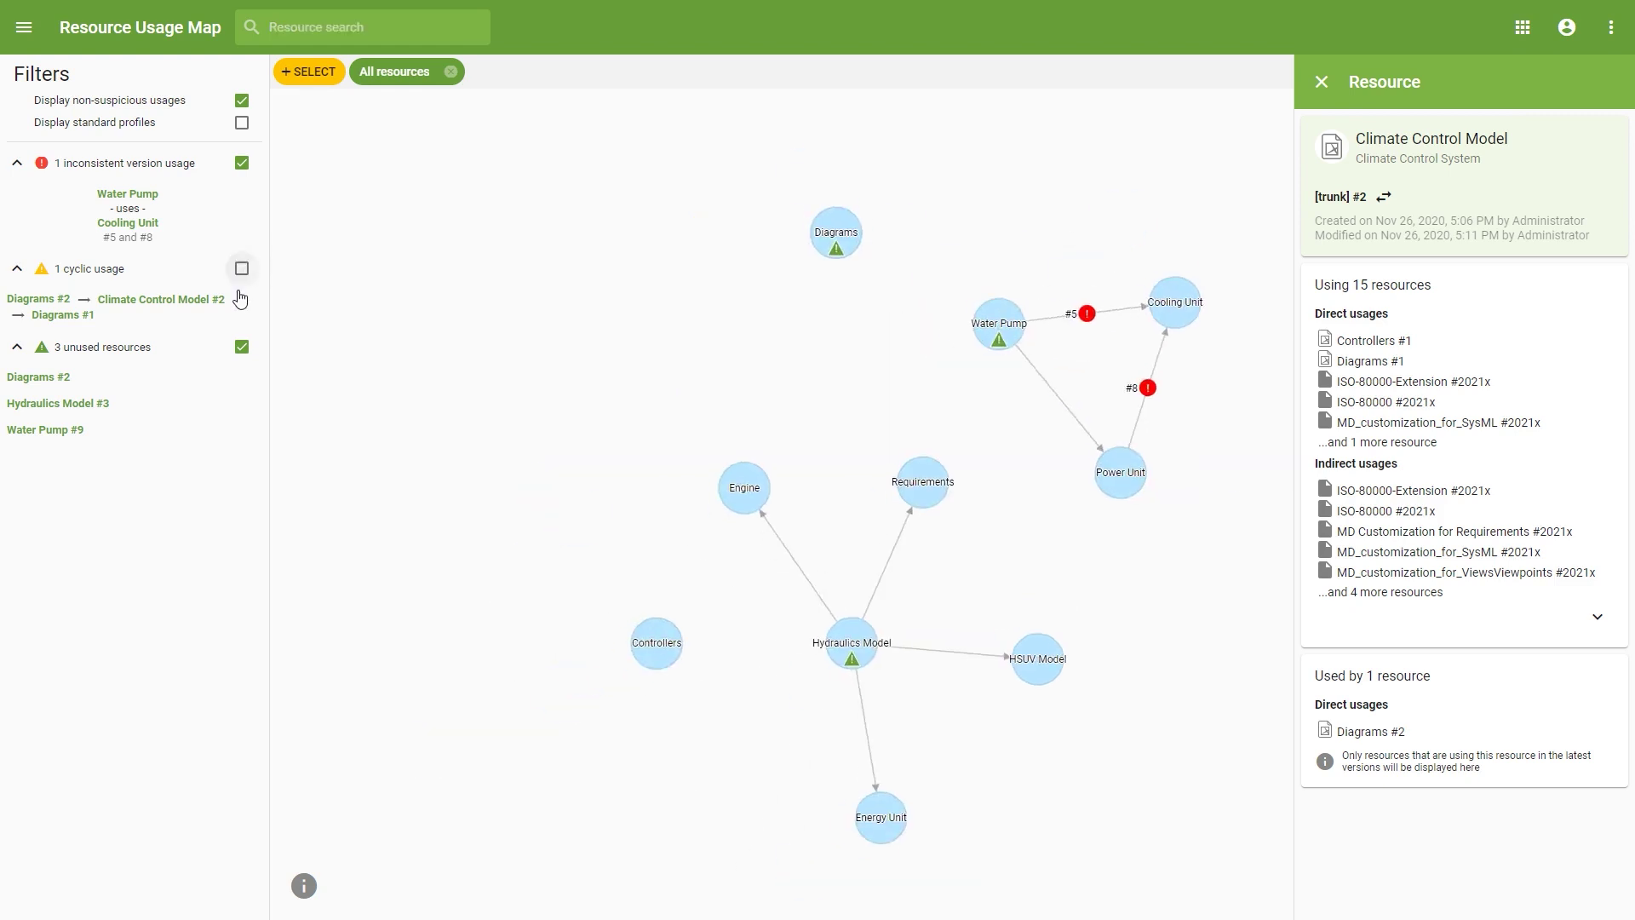
click(242, 354)
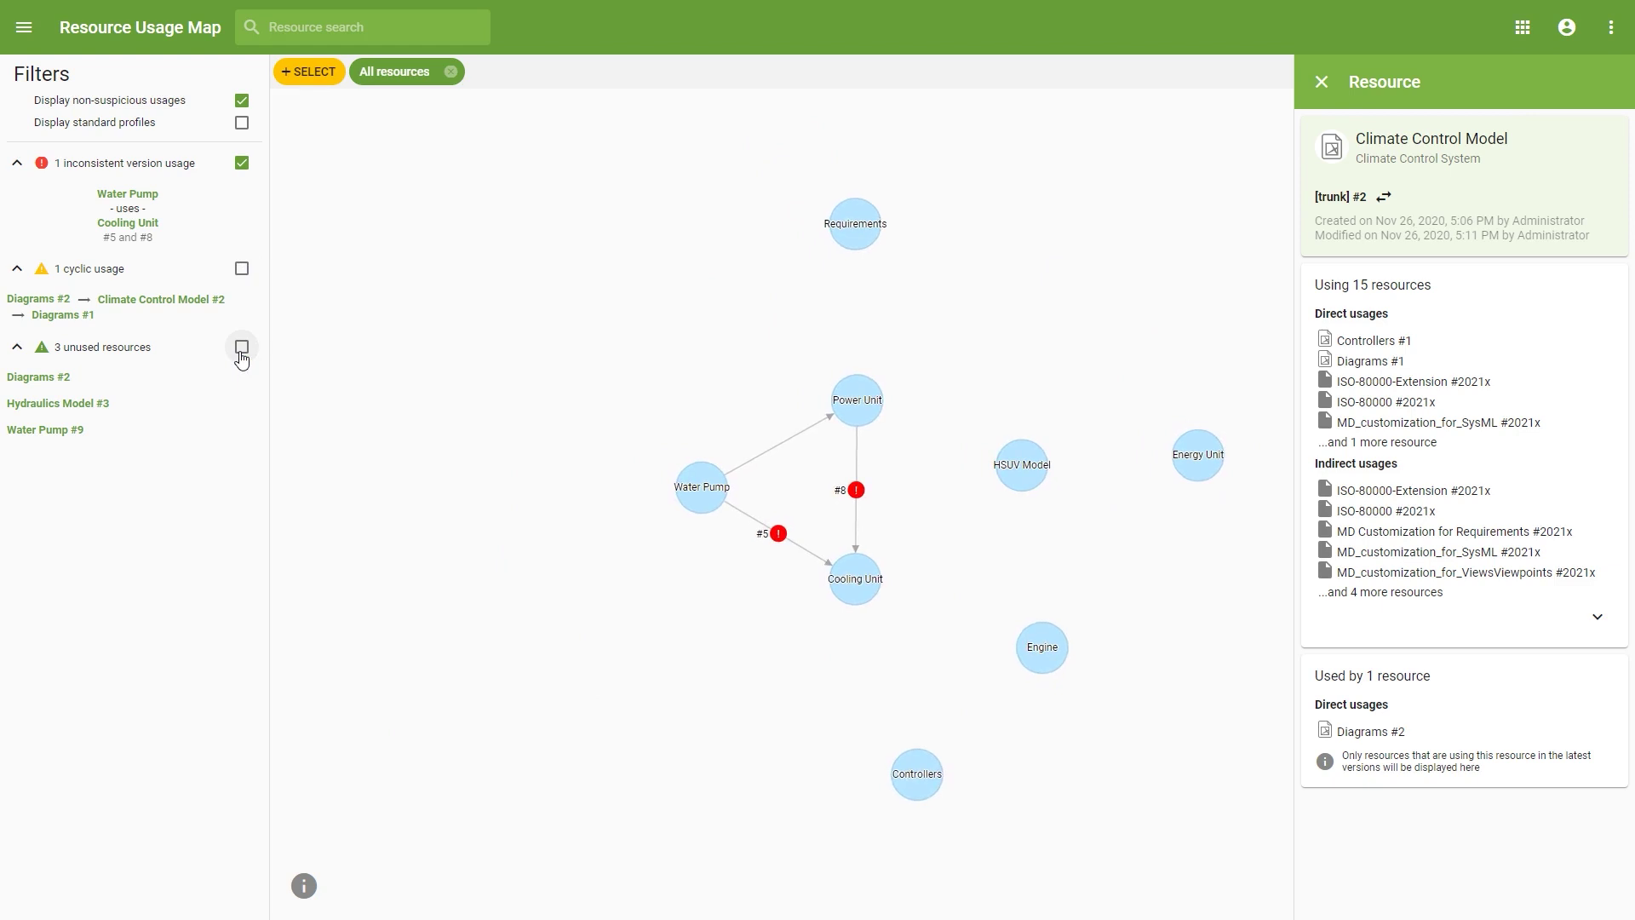
click(242, 356)
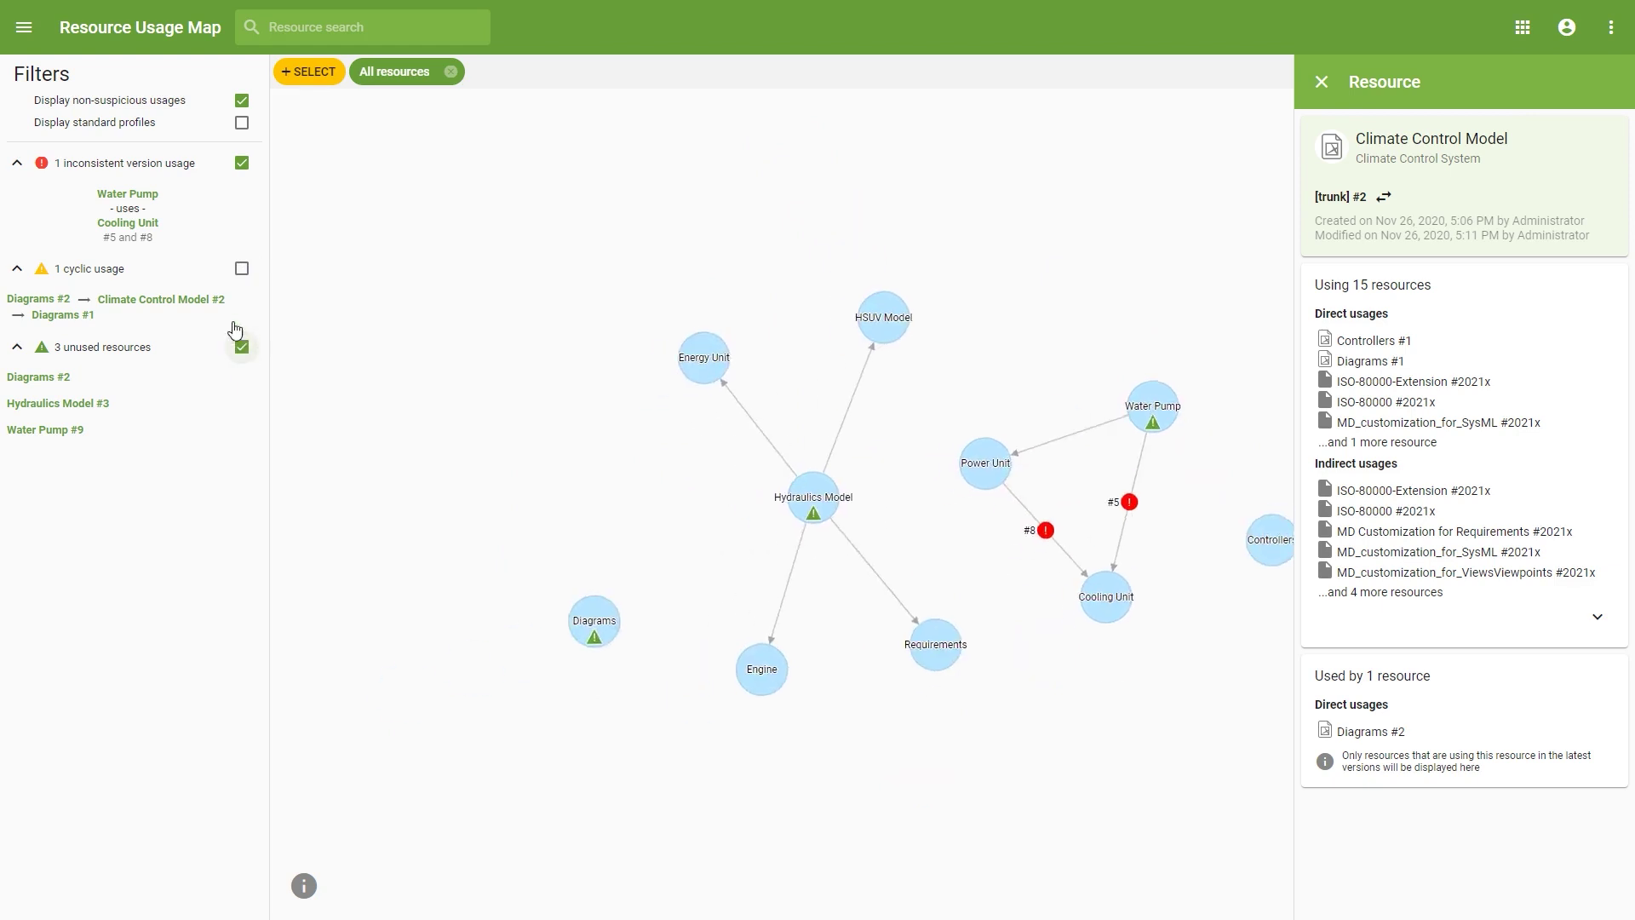
click(242, 274)
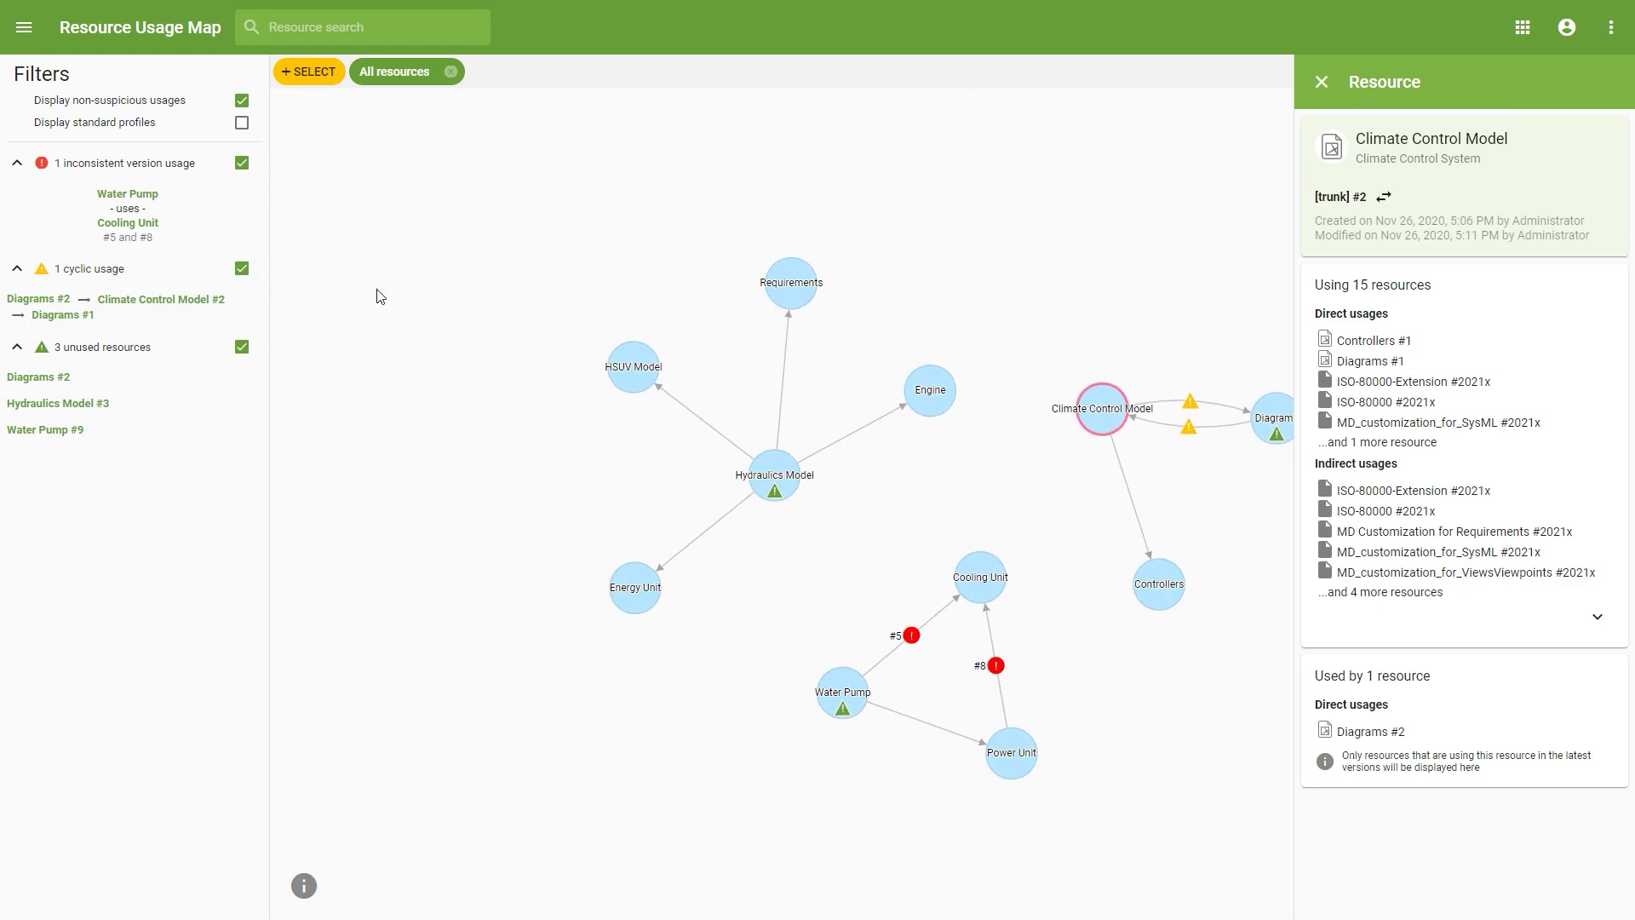
drag(543, 420, 416, 406)
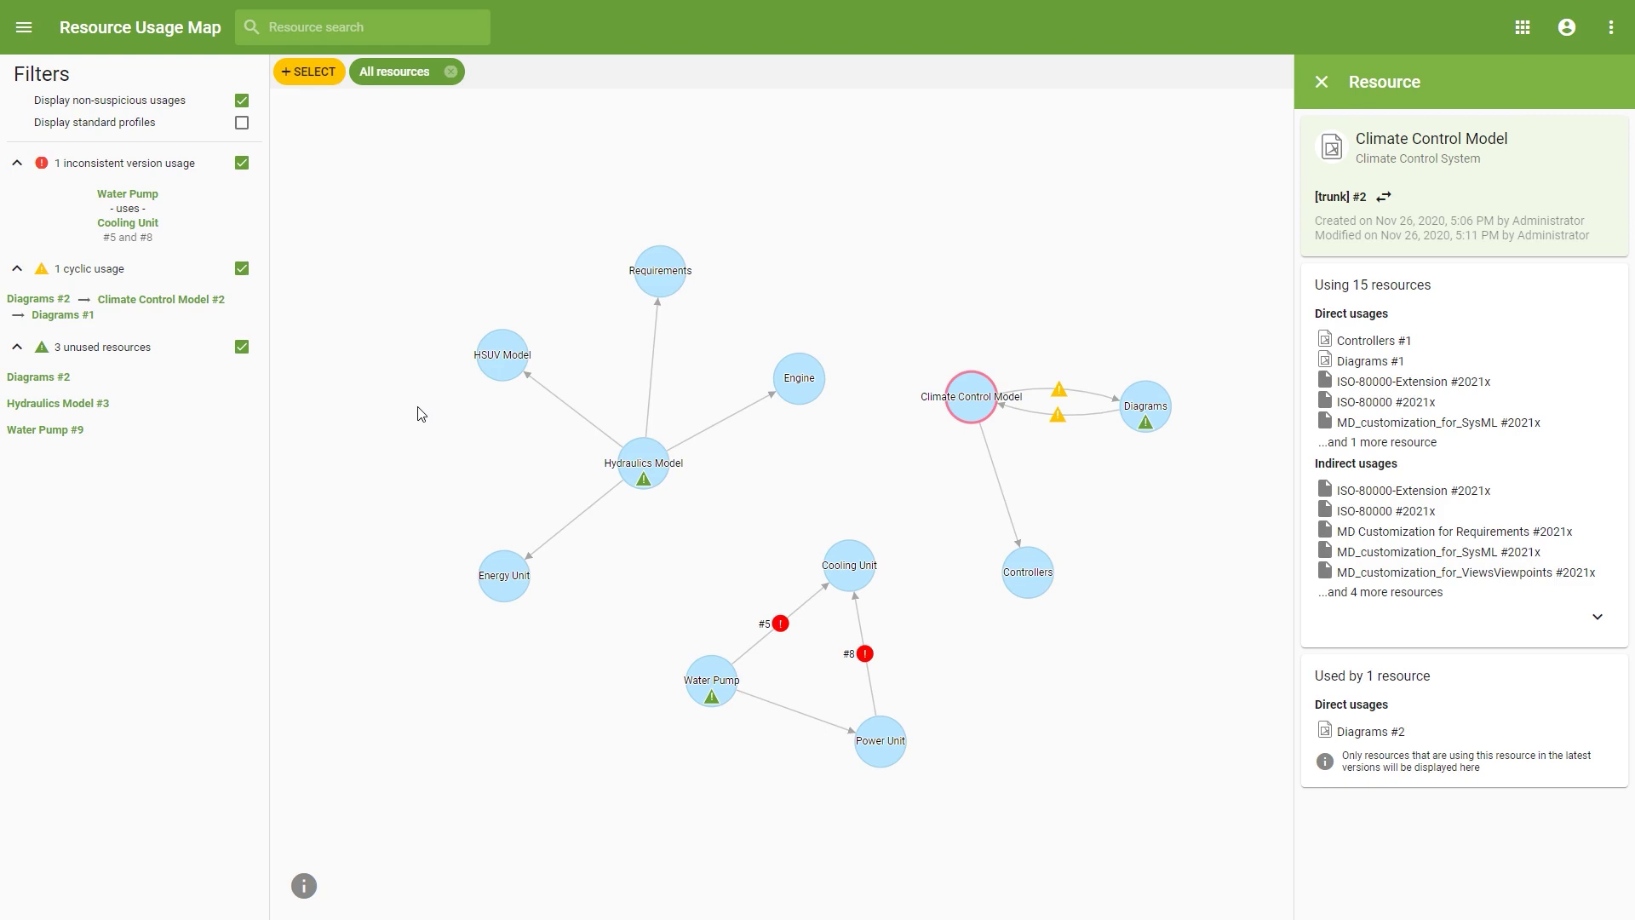
- Focus the map on Water Pump using Cooling Unit #5 and #8, and open its details
click(176, 236)
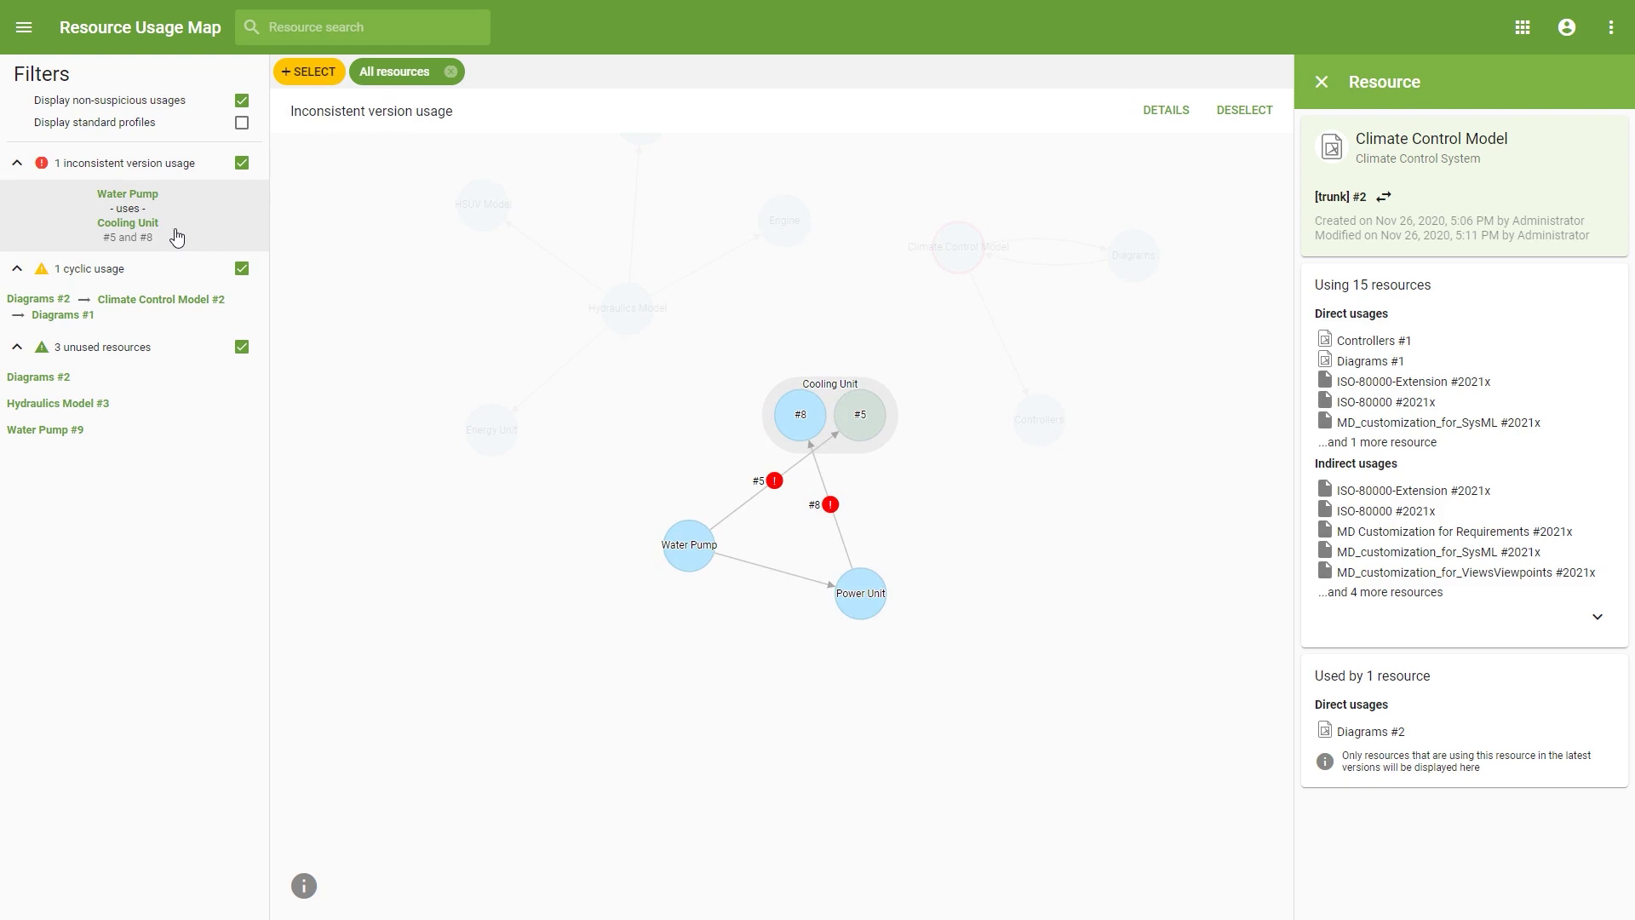
click(1157, 119)
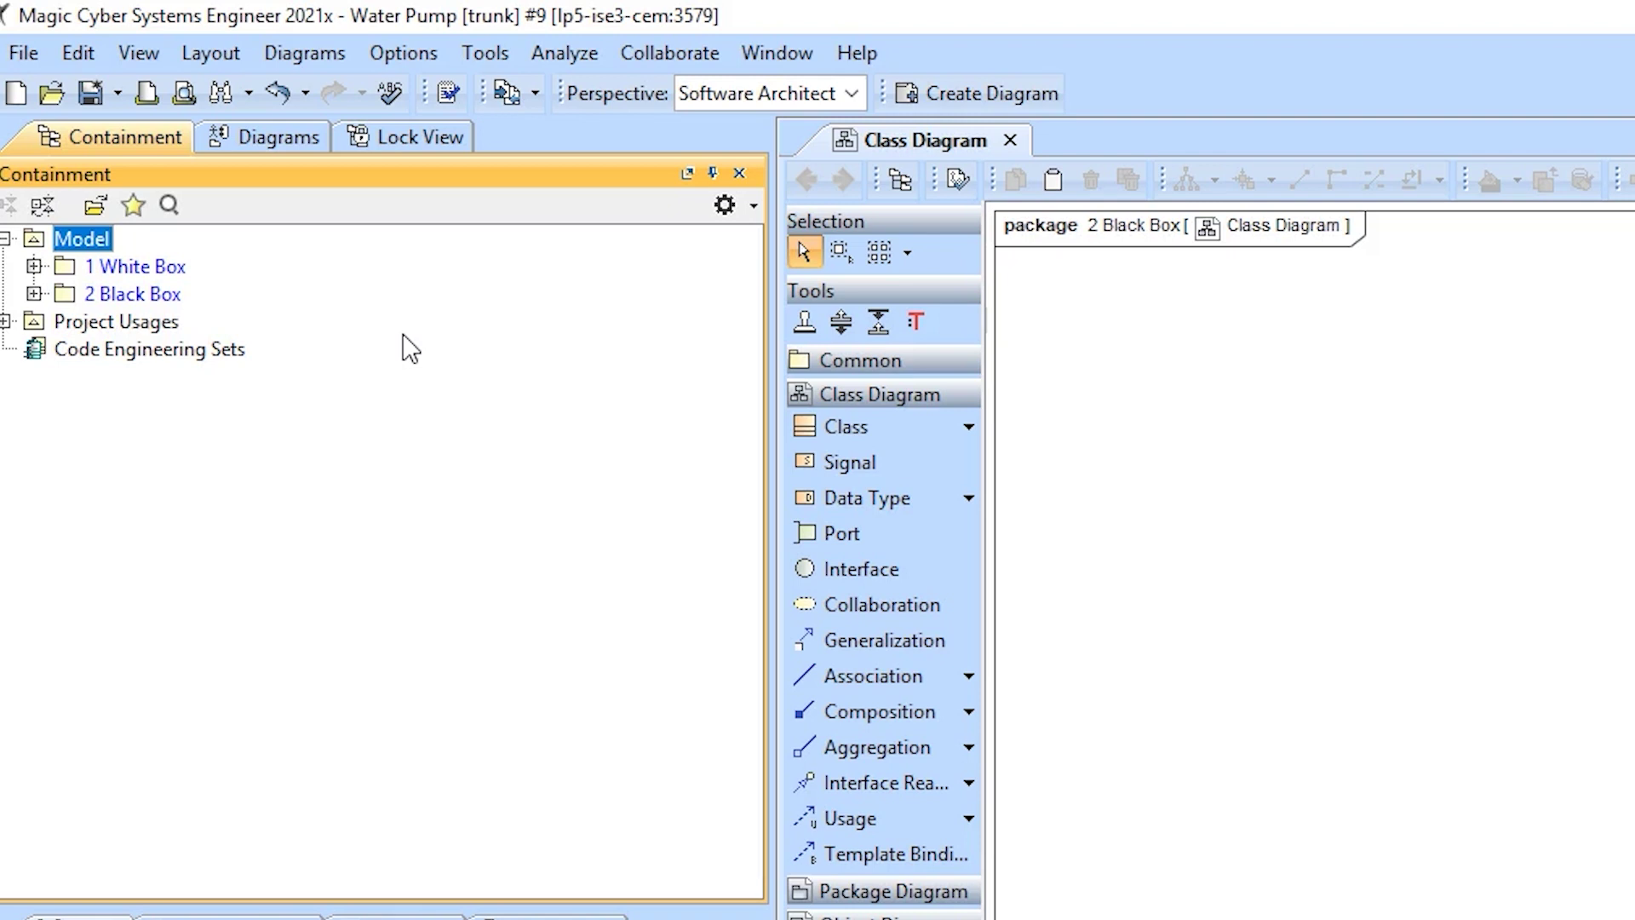
- In Project Usages' advanced configuration, change Water Pump's Cooling Unit usage to version 8
click(403, 52)
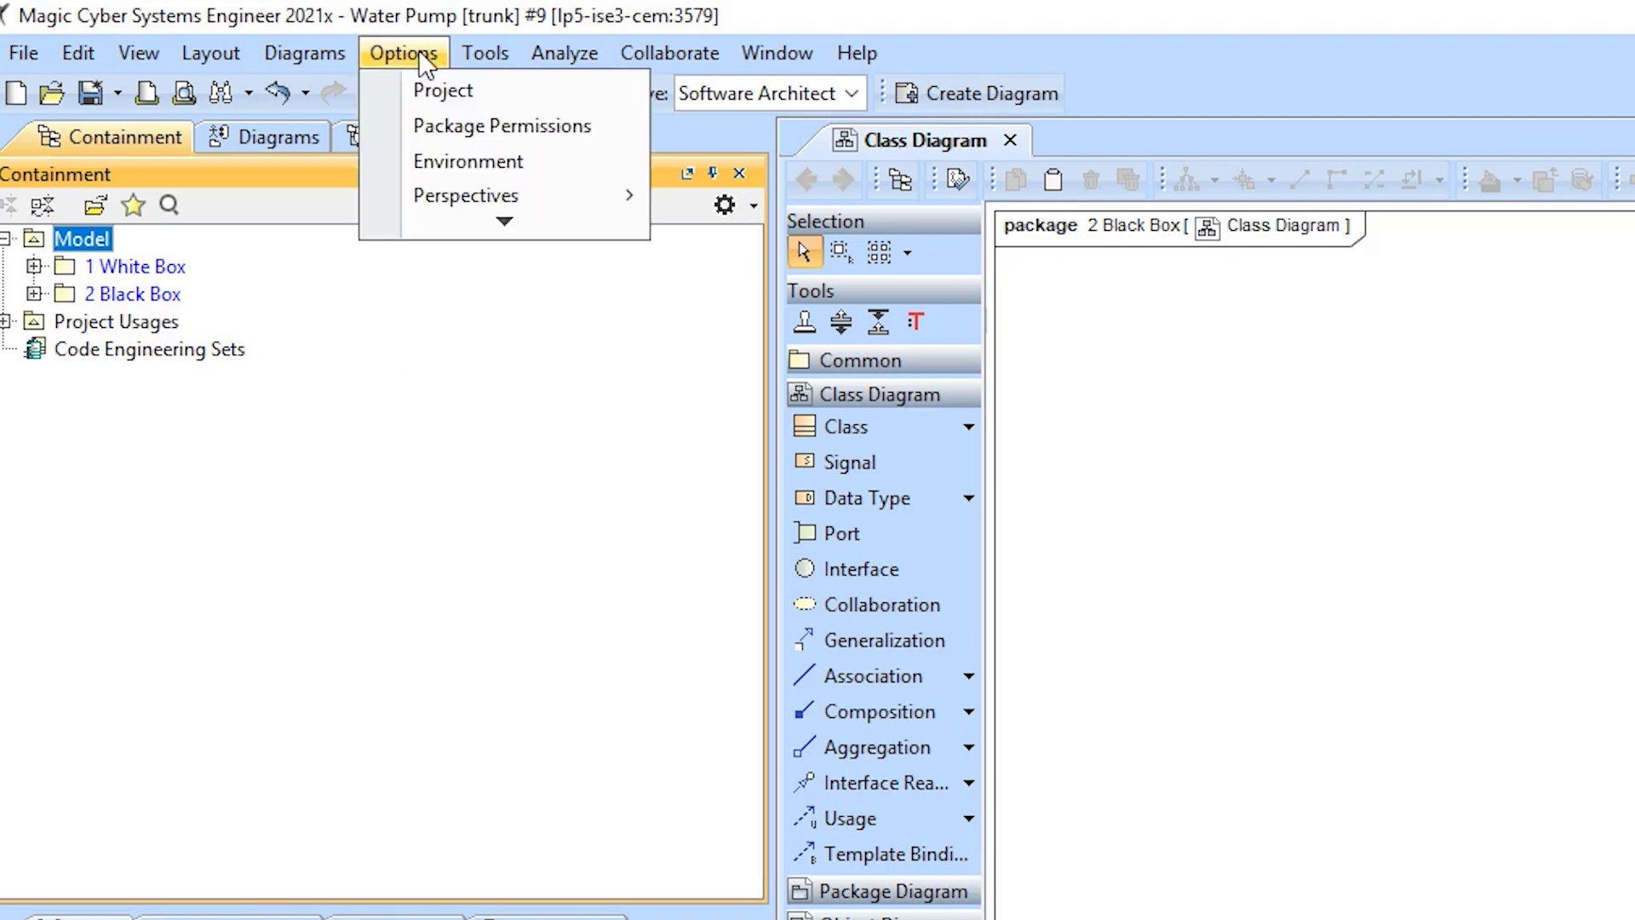
click(479, 224)
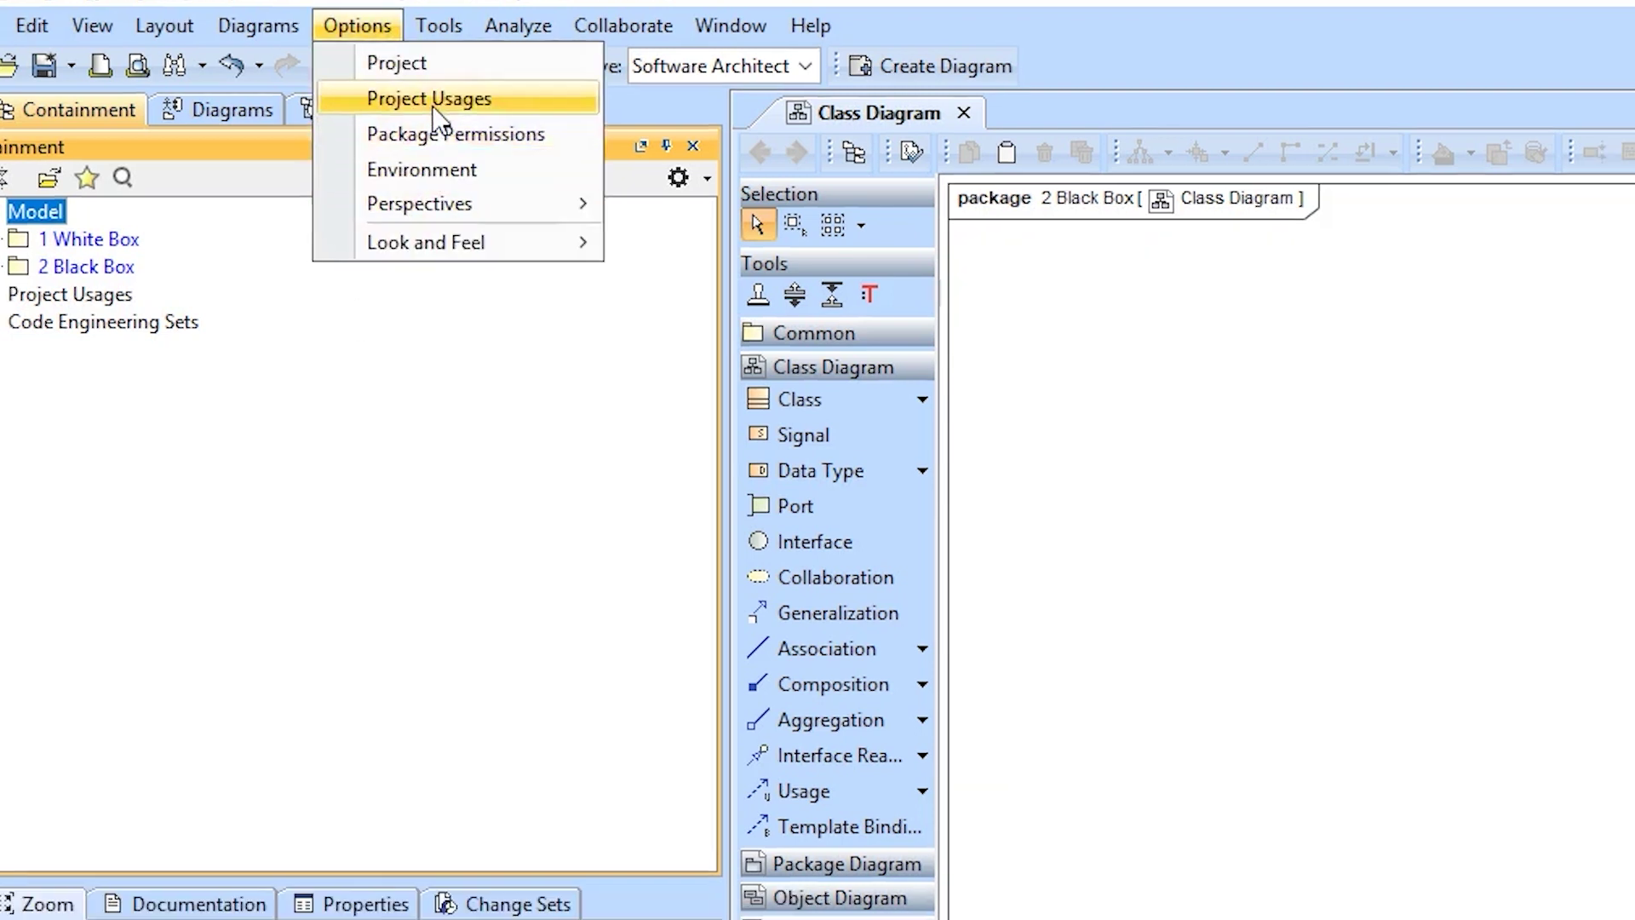
click(477, 126)
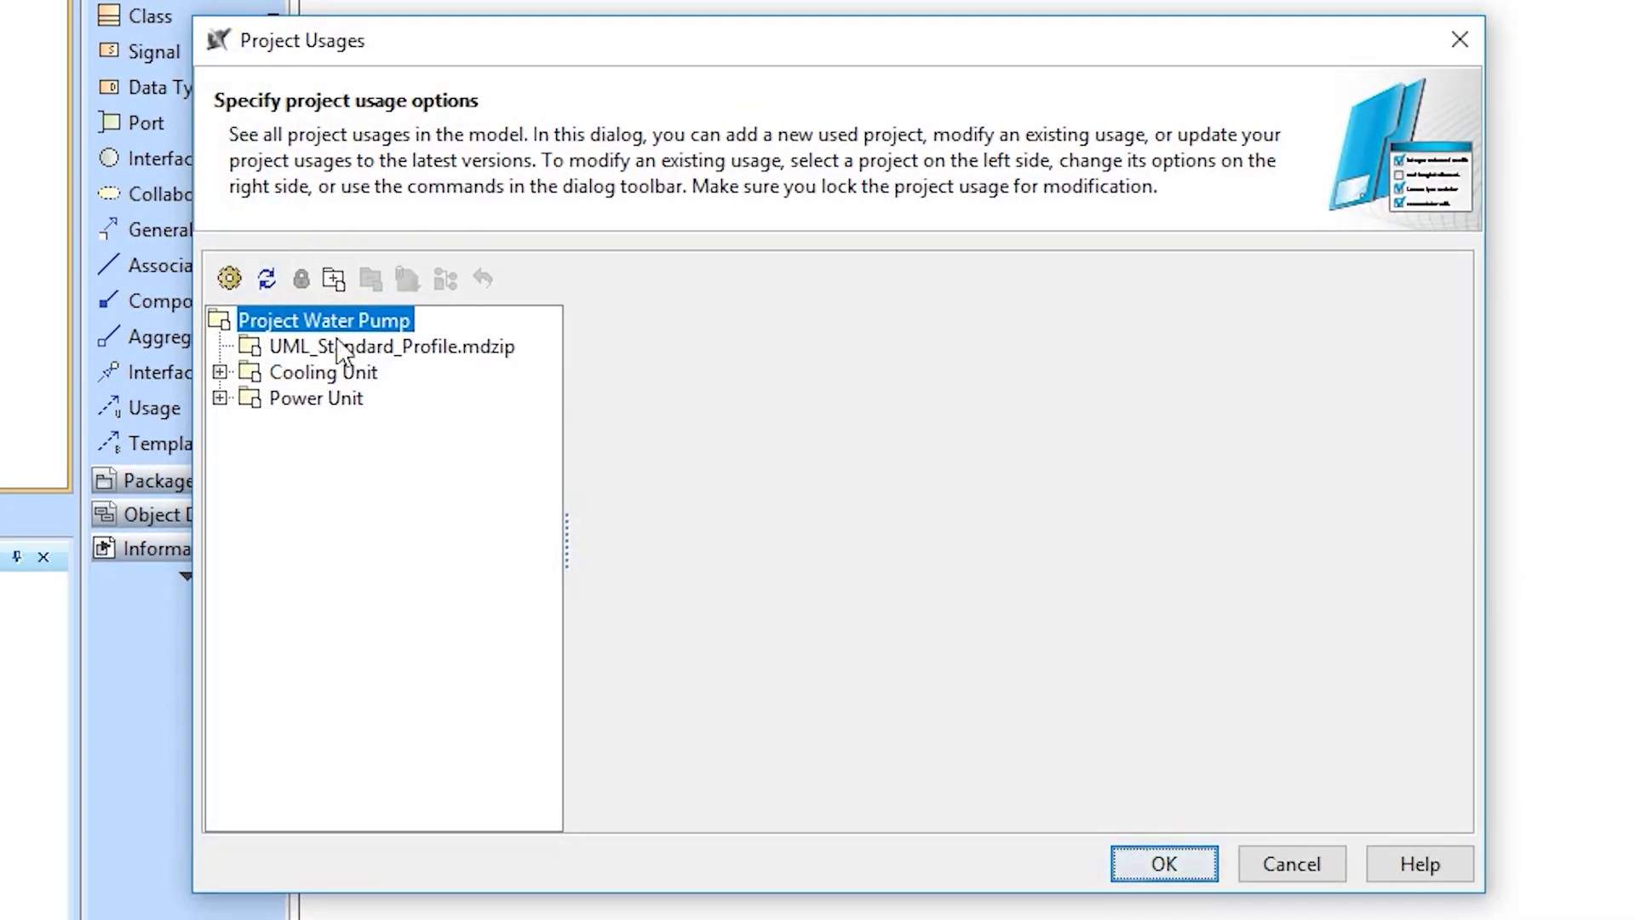
click(328, 372)
click(232, 280)
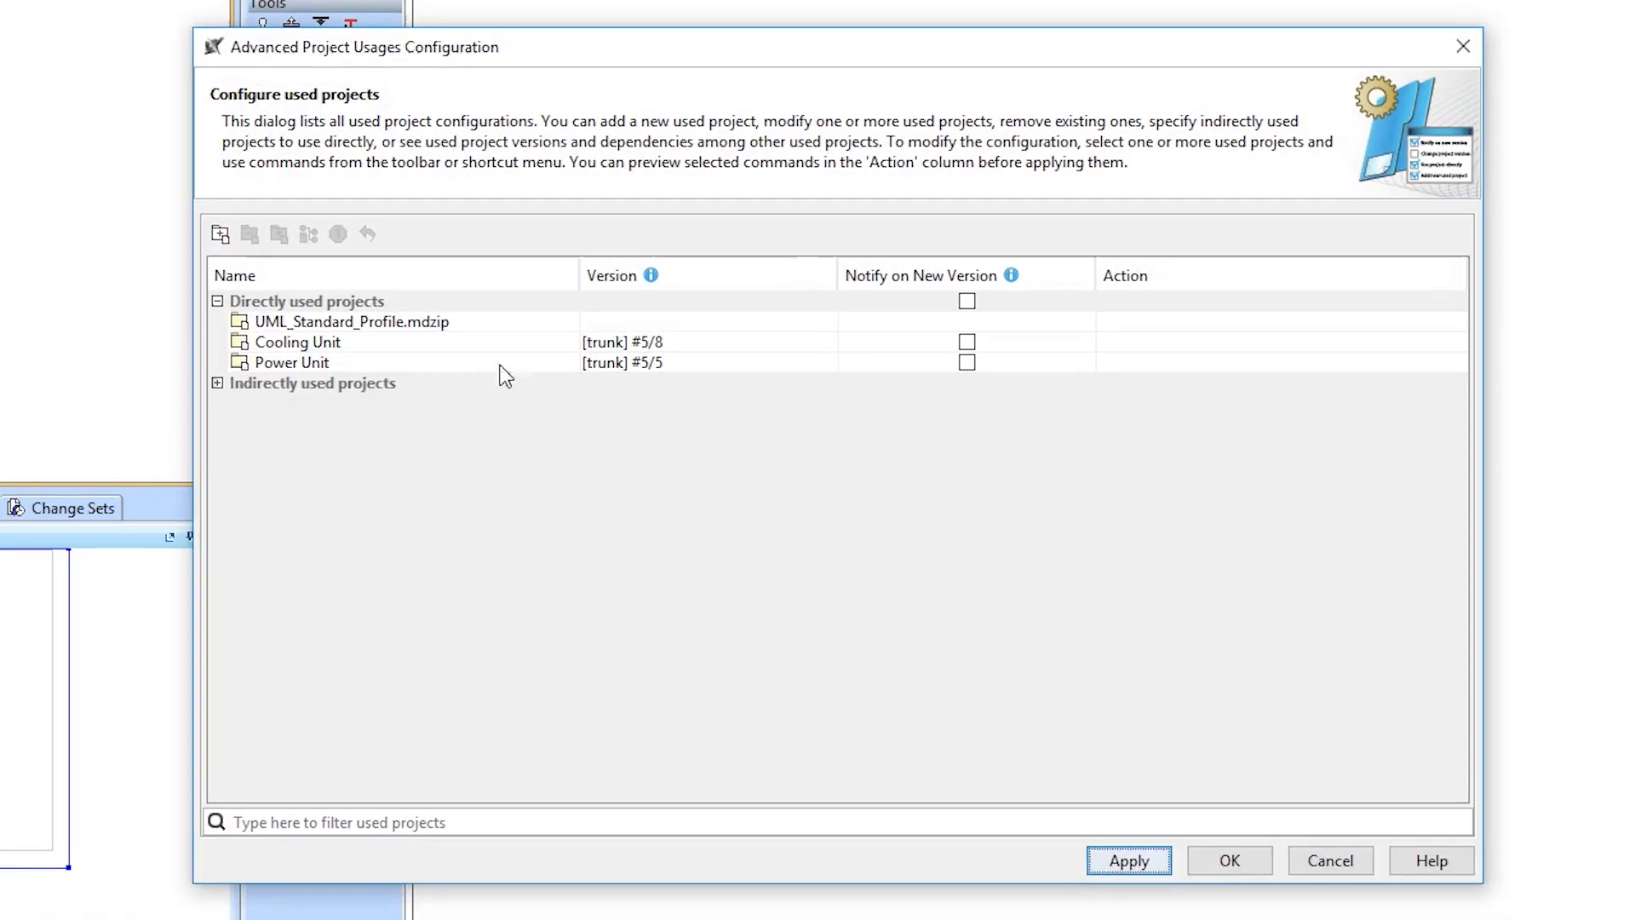
click(436, 348)
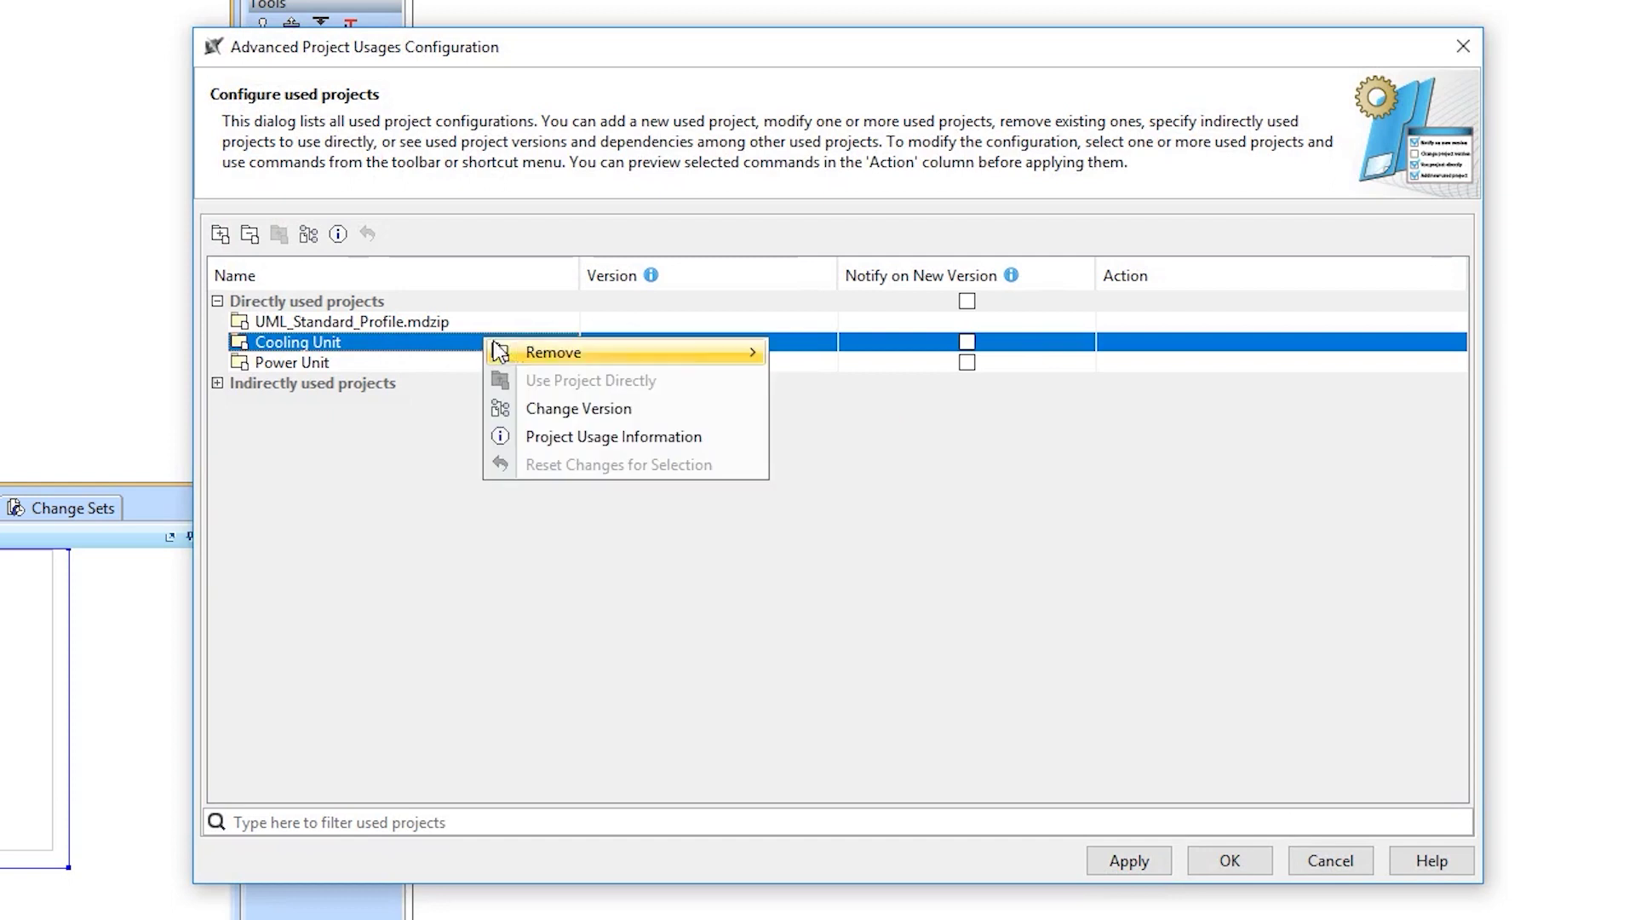
click(563, 409)
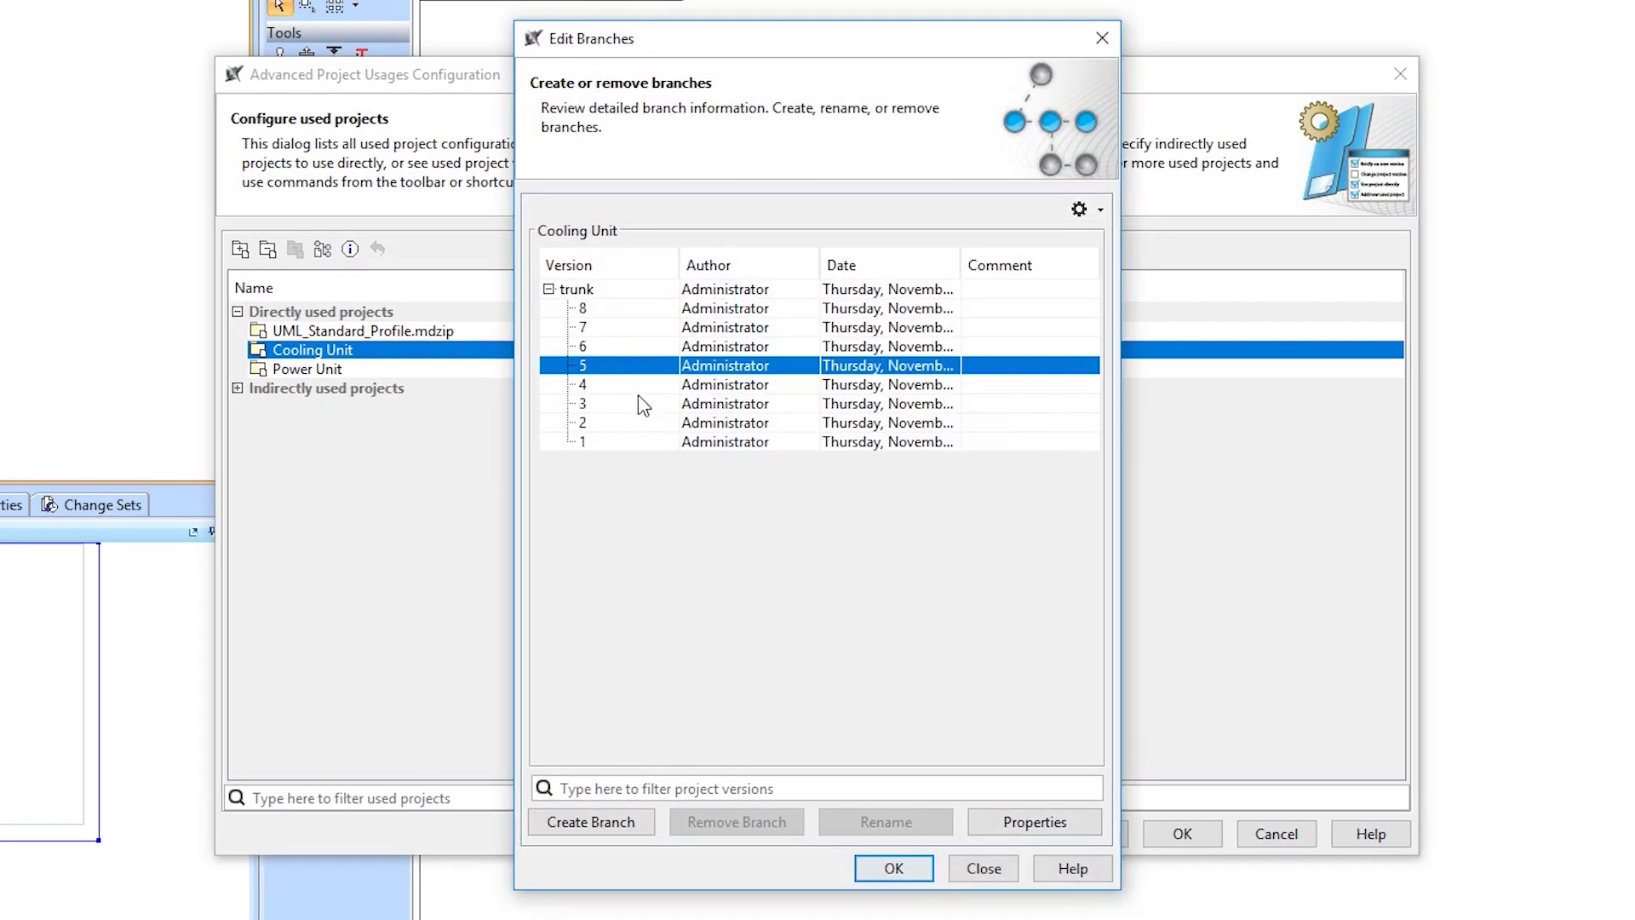
click(596, 309)
click(885, 867)
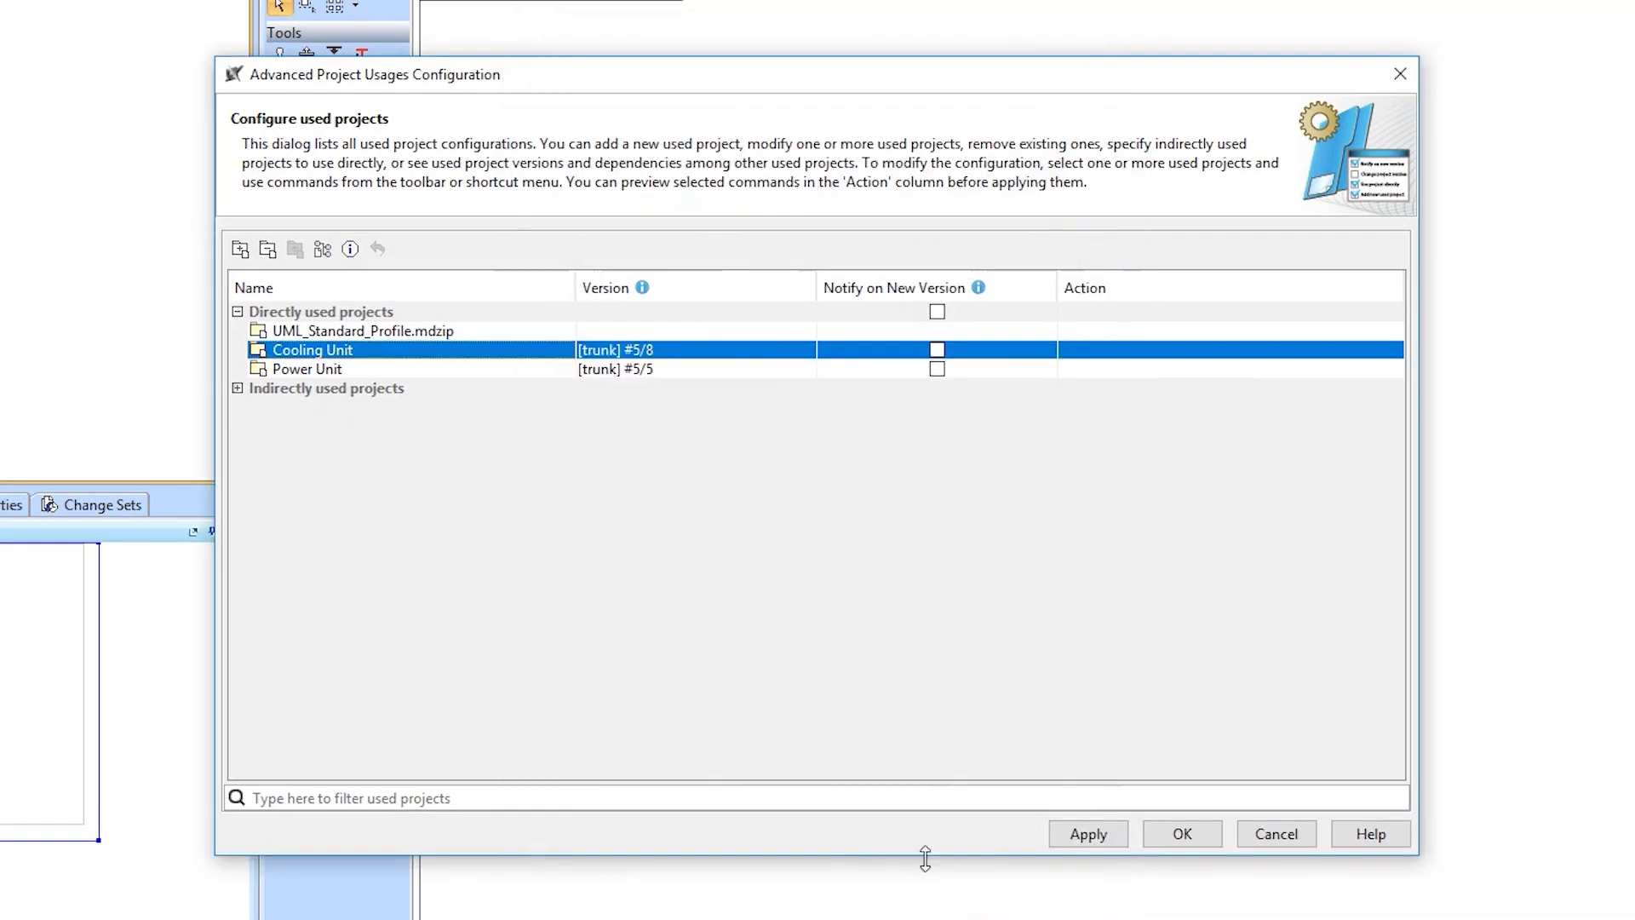
click(1181, 835)
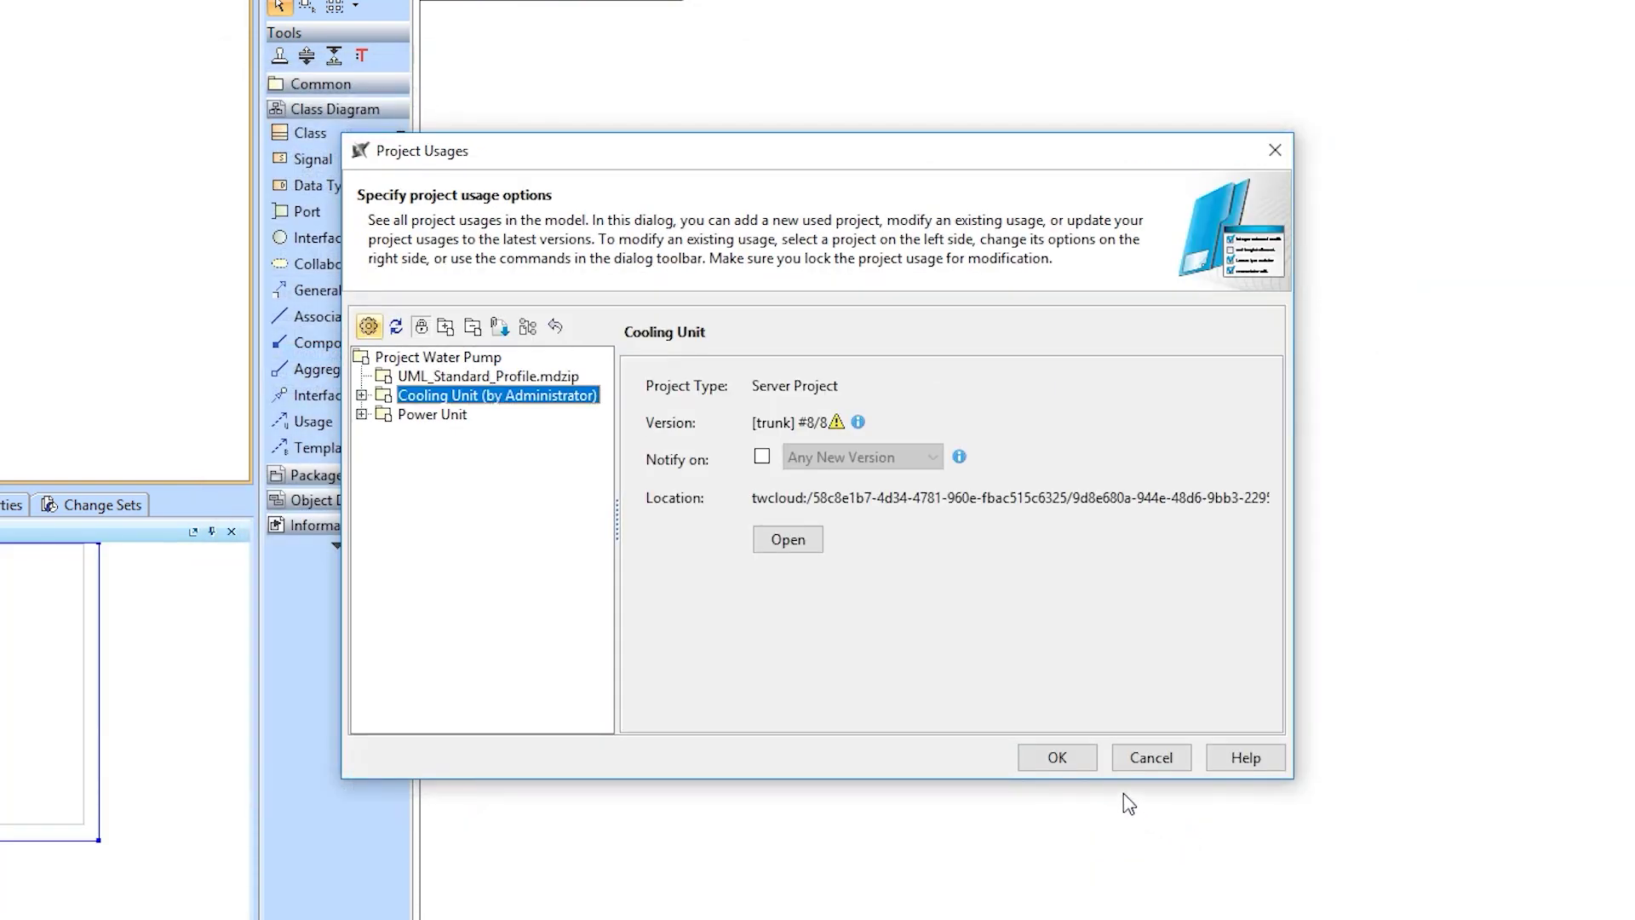
click(1057, 757)
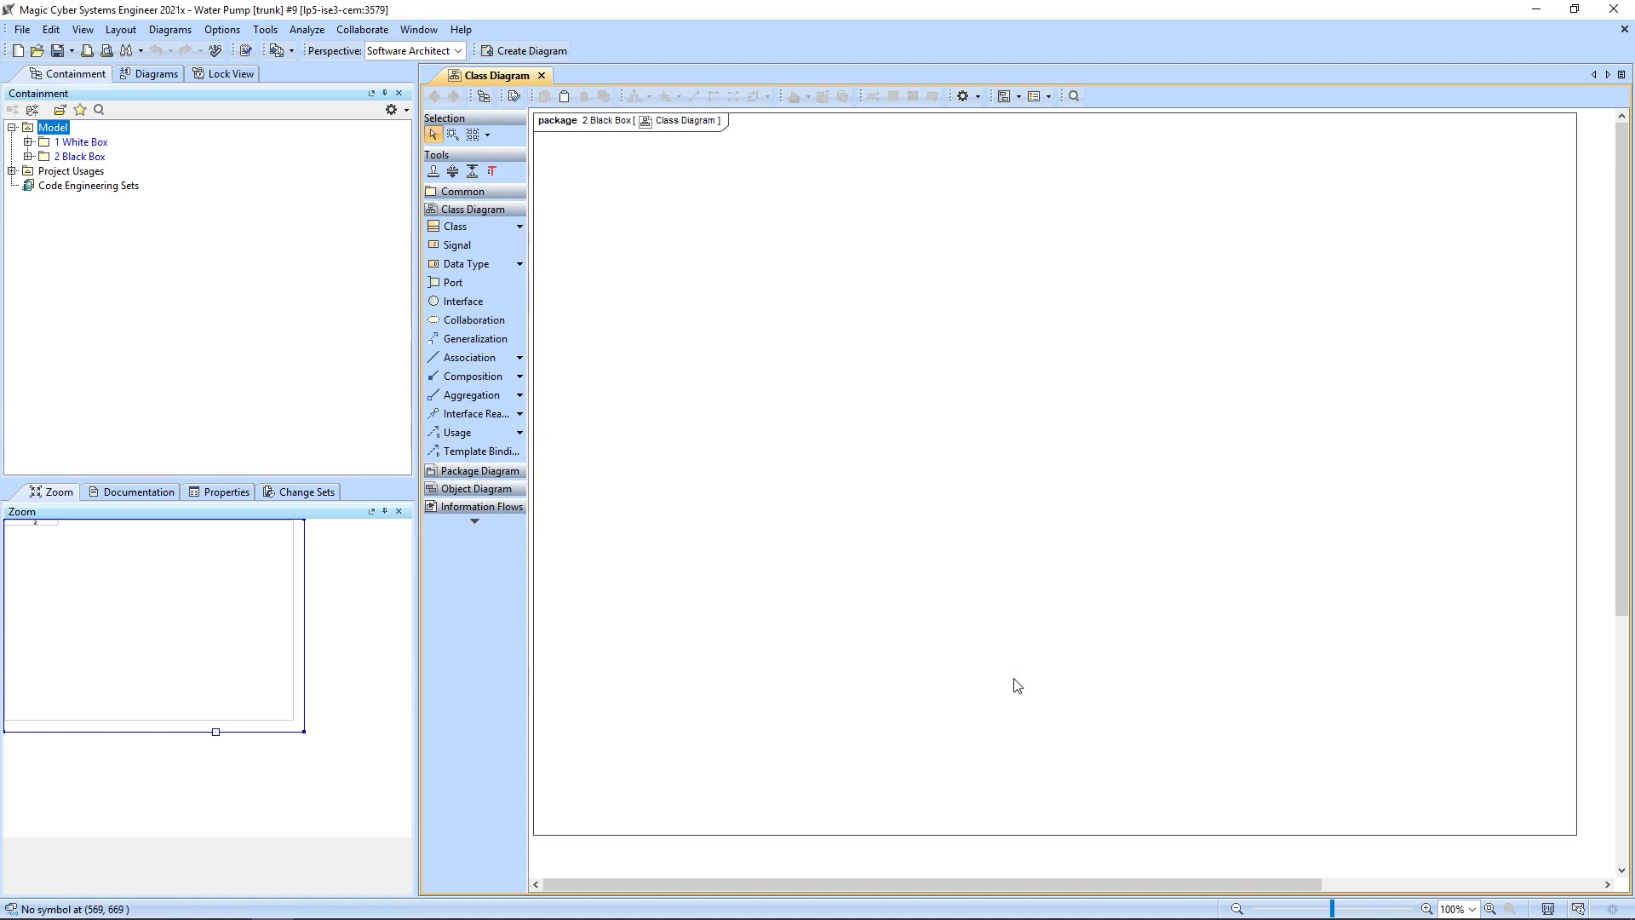
- Commit the updated Water Pump project to the server using Ctrl+K
key(ctrl+k)
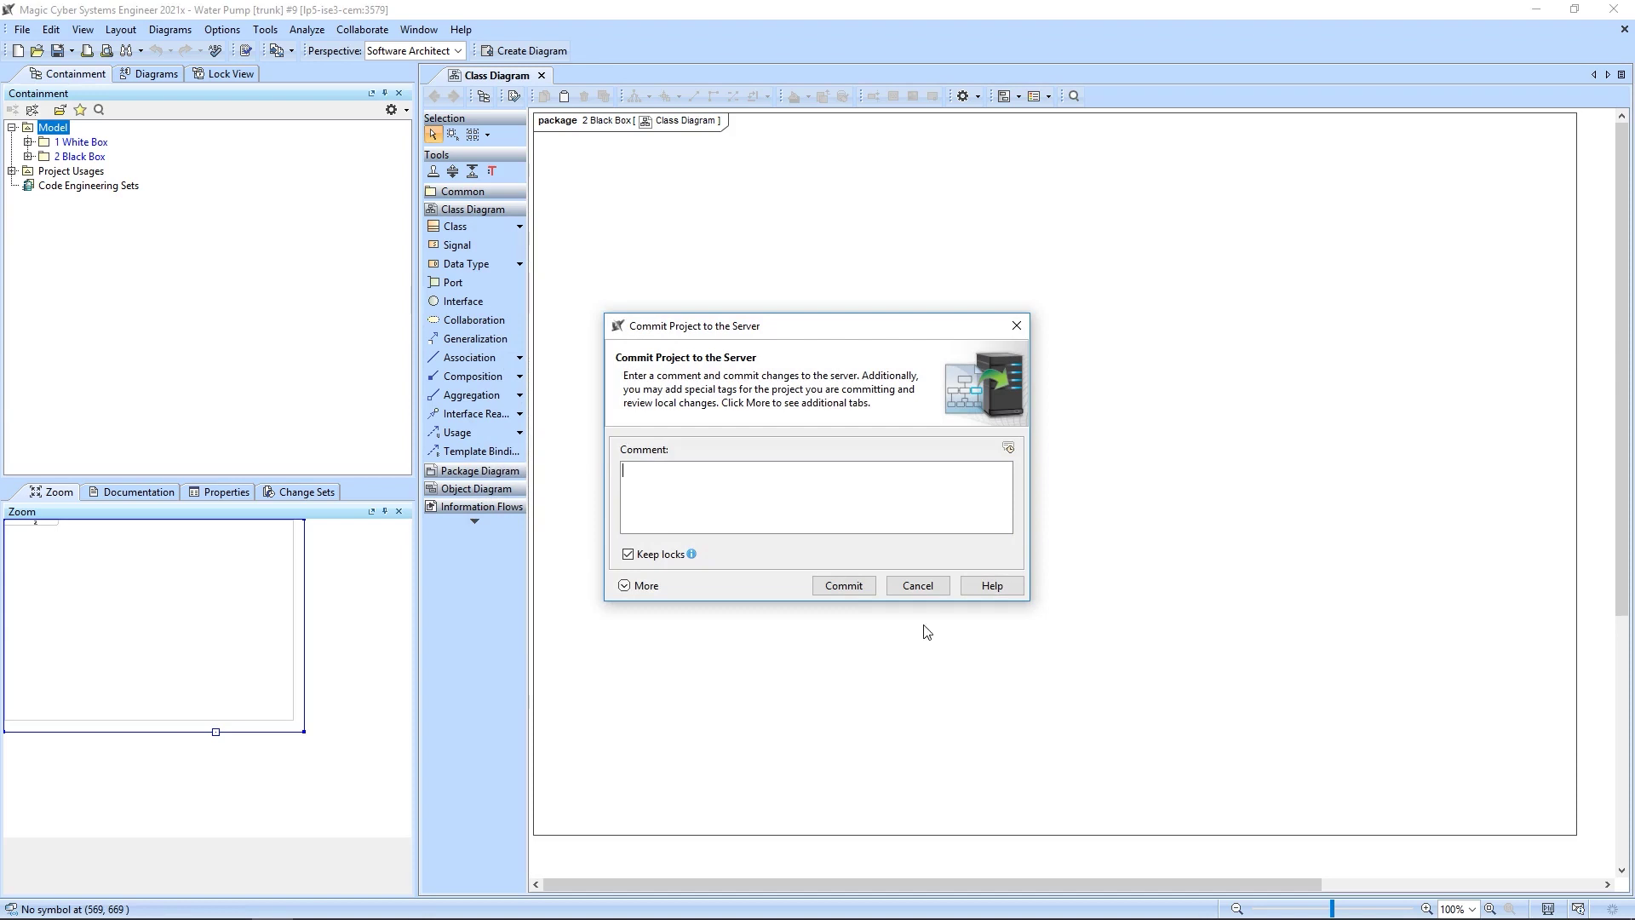
click(868, 591)
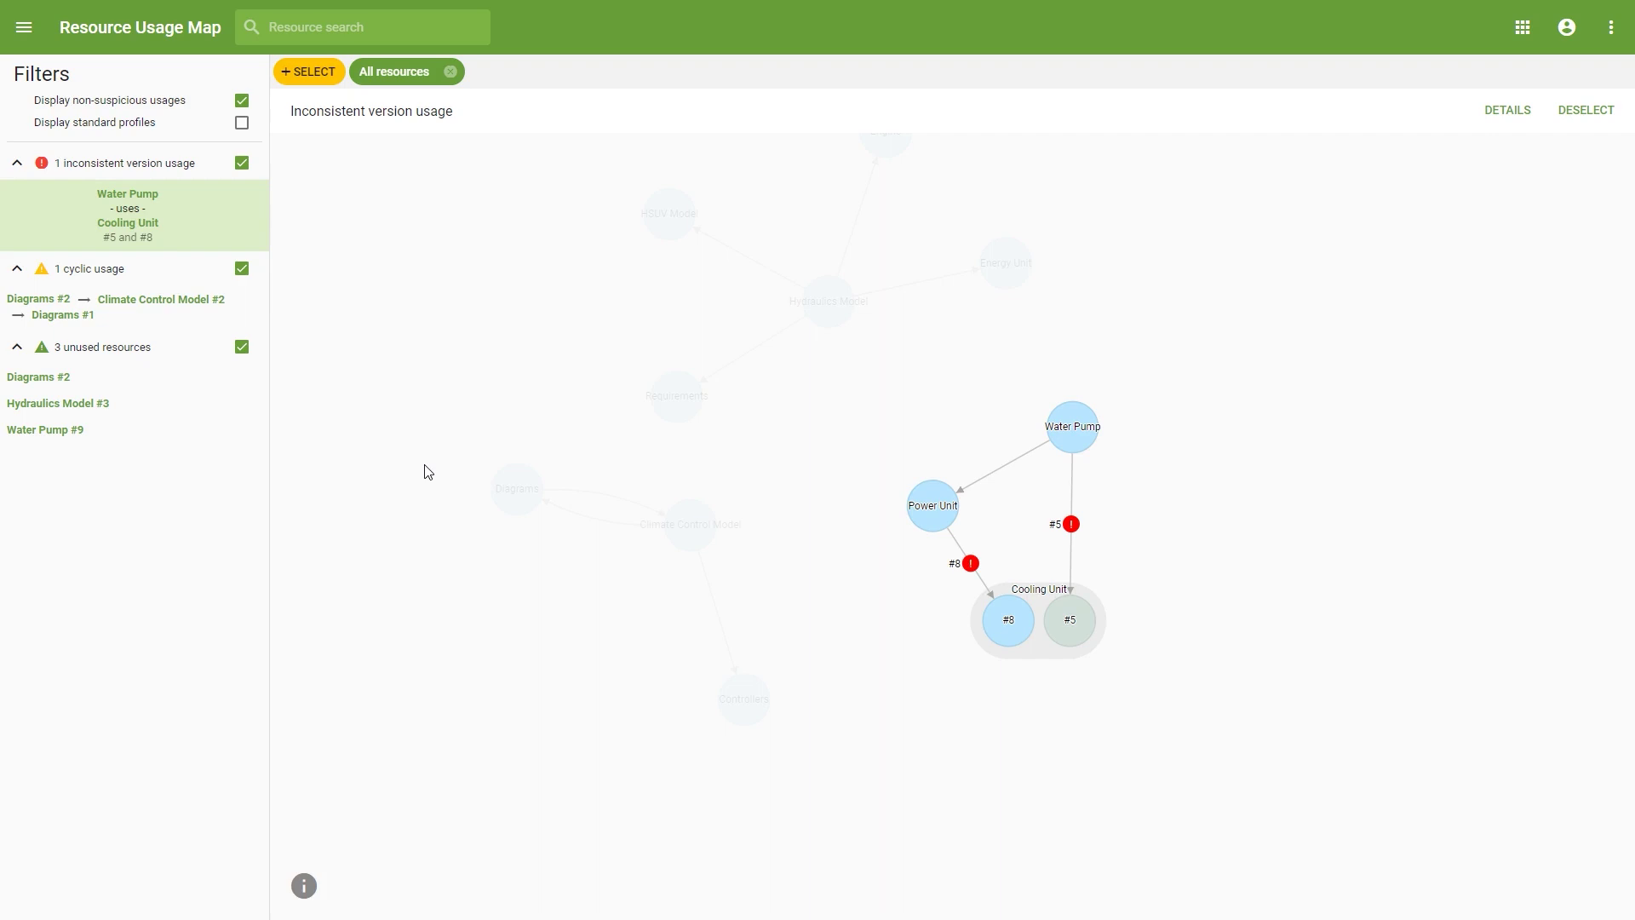
- Update the usage map for all 11 resources from the 'All resources' chip
click(400, 74)
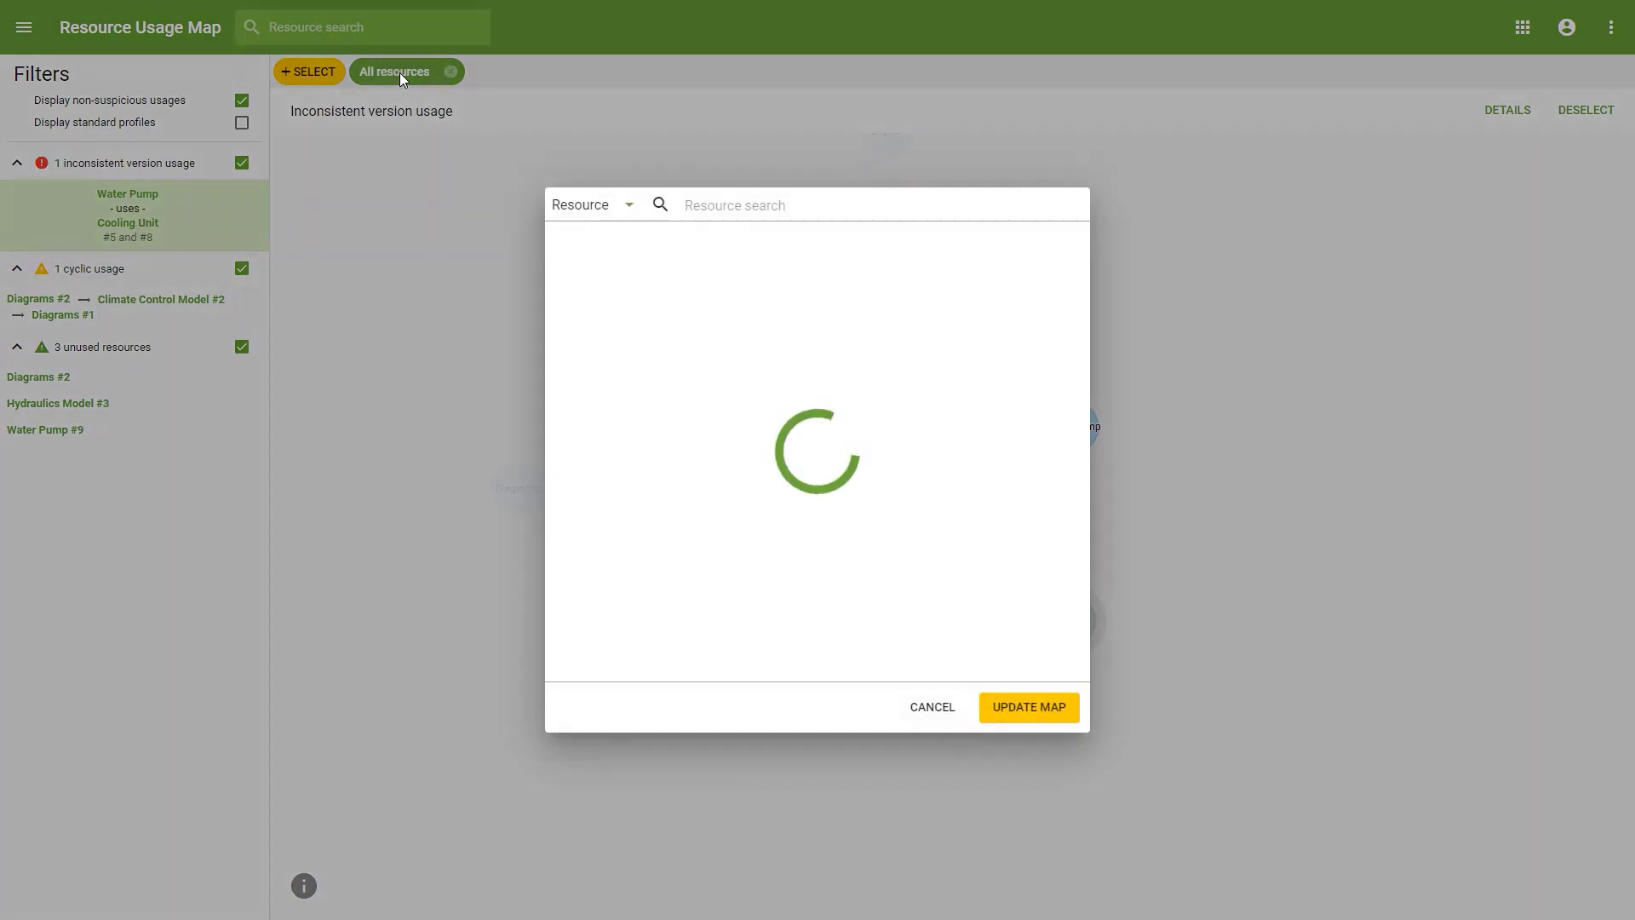
click(1039, 708)
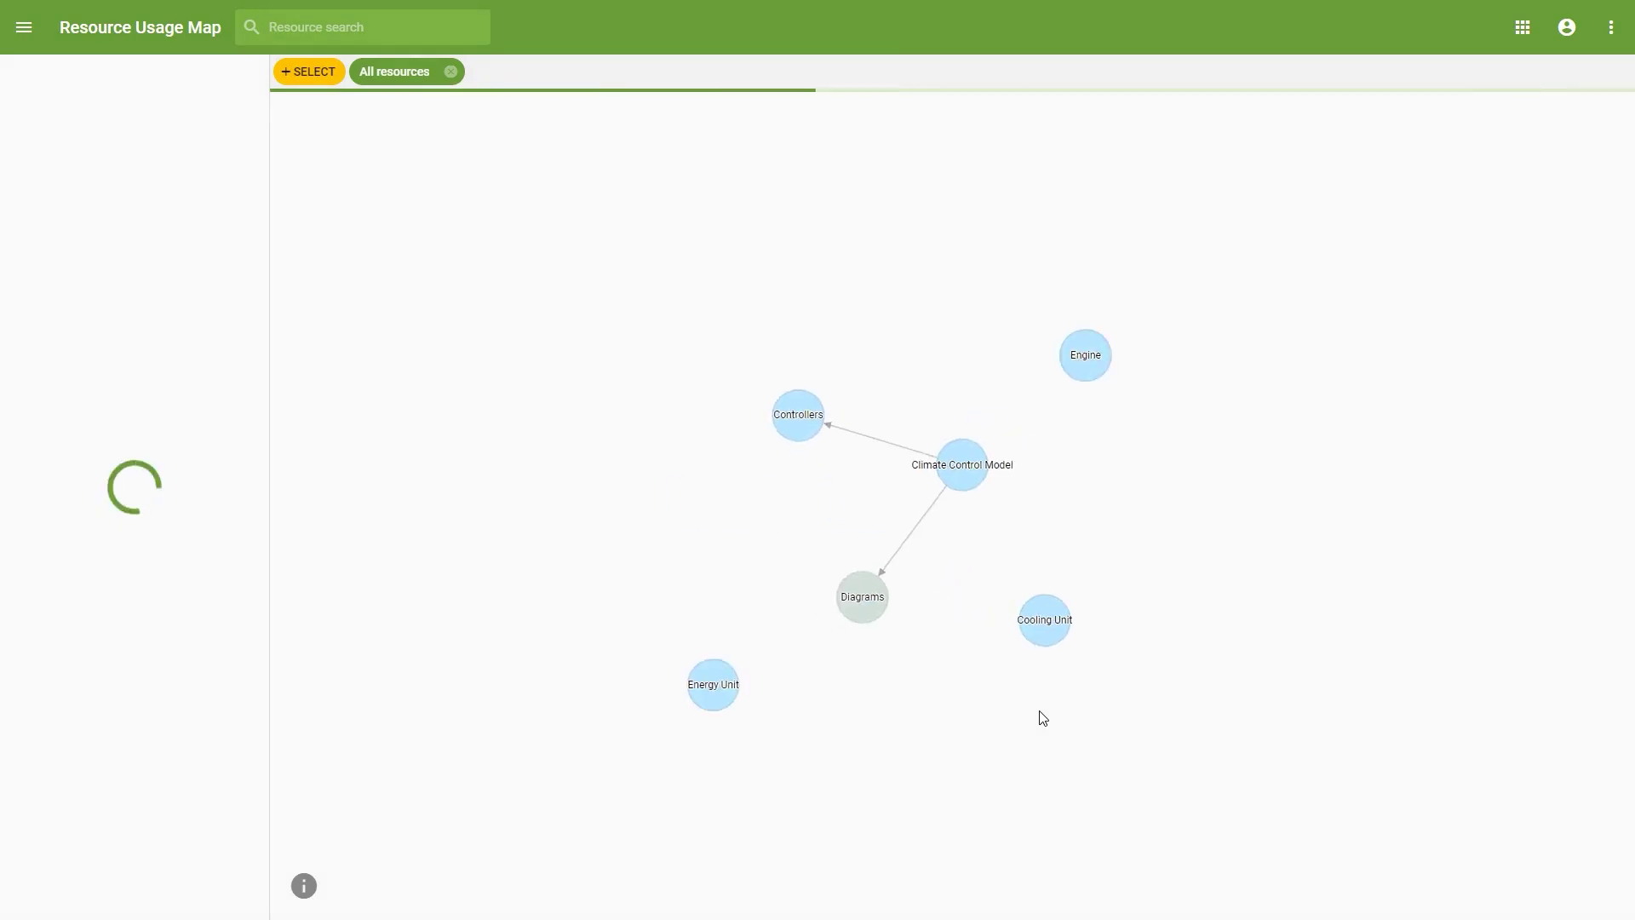